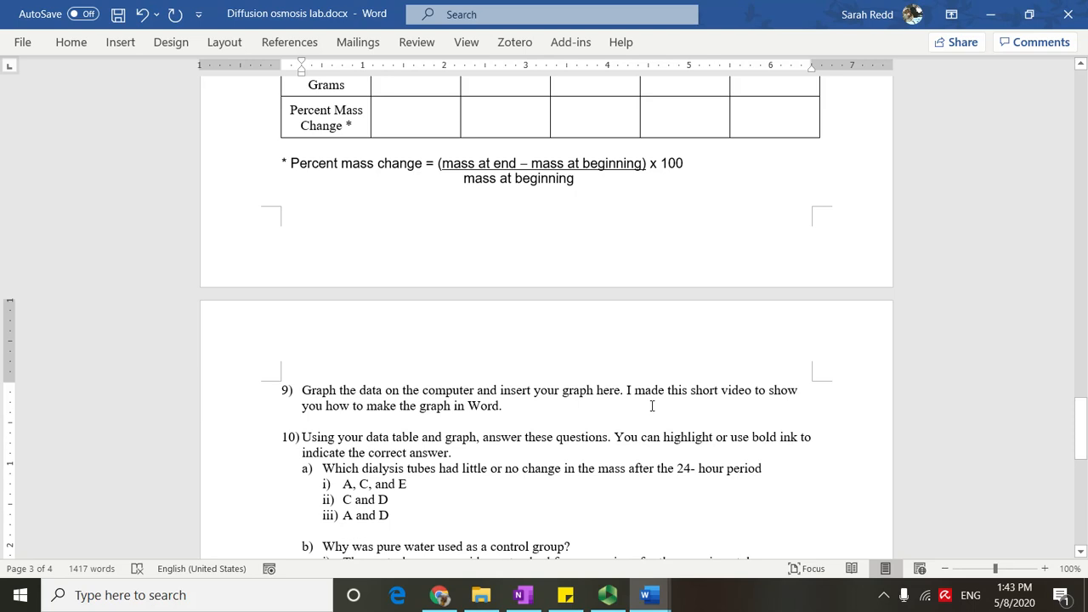
# Add a blank line below question 9 to hold the graph.
pyautogui.click(652, 407)
pyautogui.press('Return')
pyautogui.press('BackSpace')
pyautogui.press('Return')
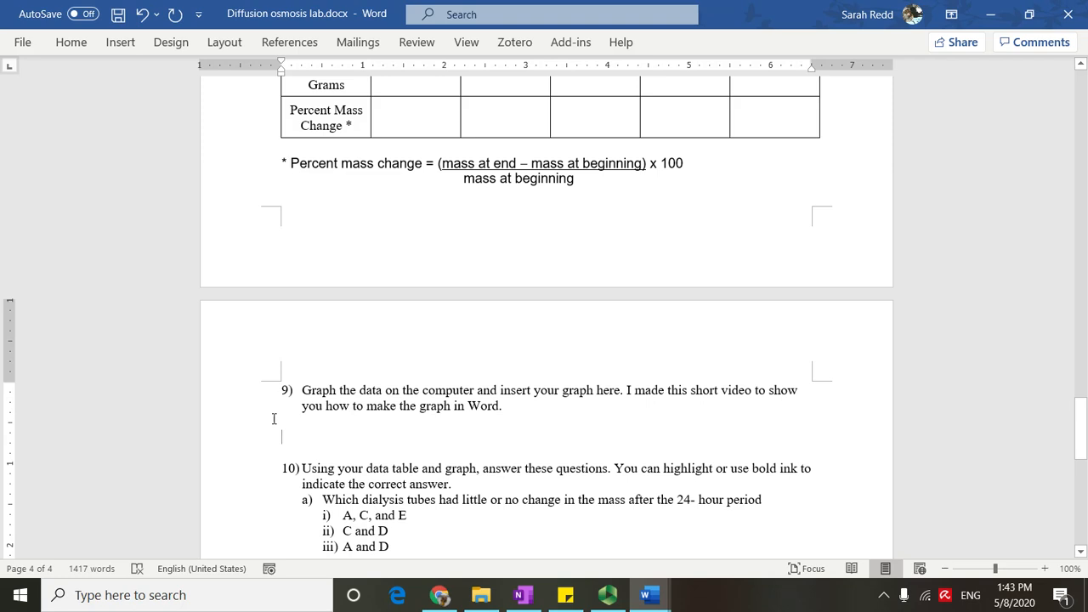
# Insert a Clustered Column chart at the blank line under question 9.
pyautogui.click(121, 42)
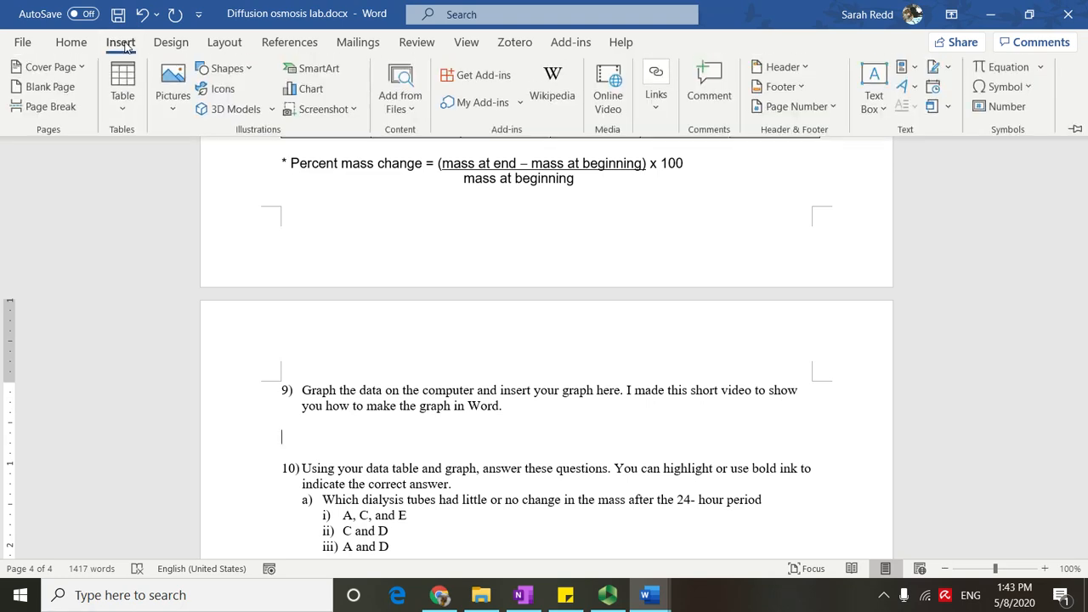
pyautogui.click(311, 89)
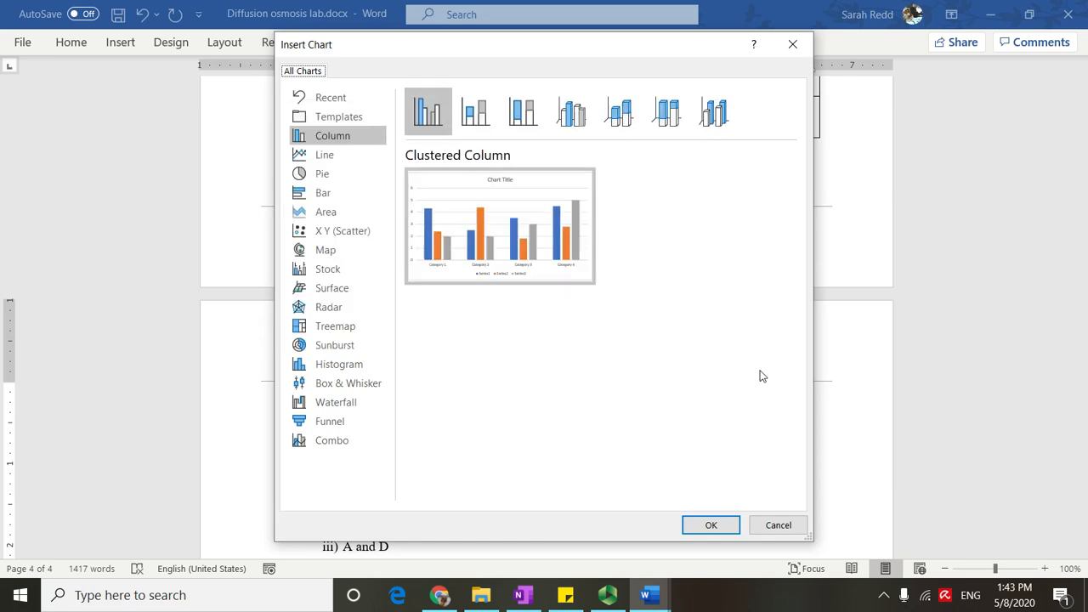
pyautogui.click(727, 529)
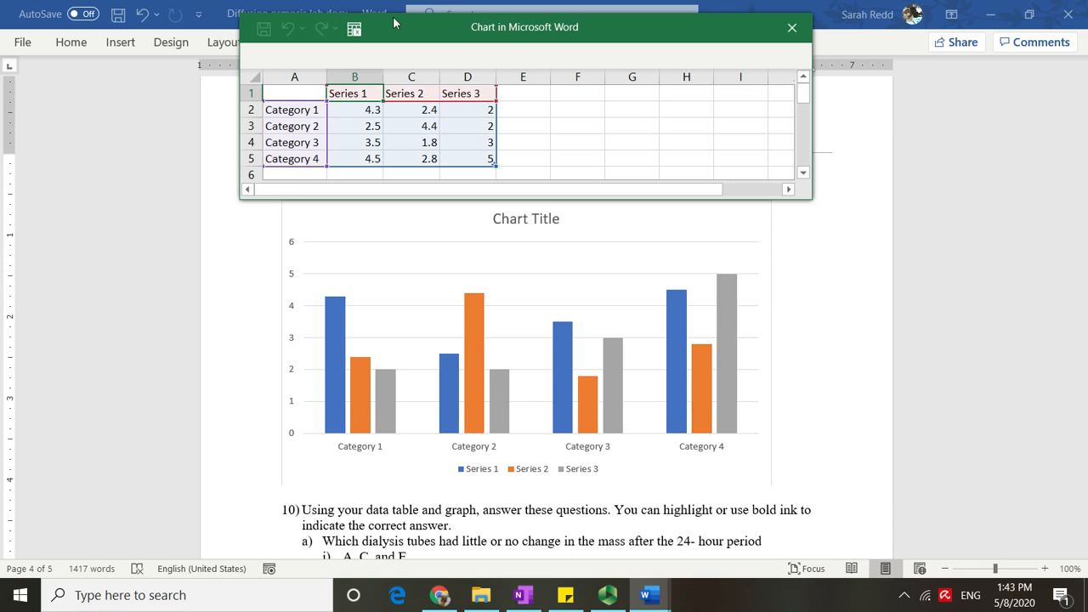
# Rename the first two chart categories in the chart data sheet to Control and 0% sugar.
pyautogui.moveTo(428, 27); pyautogui.dragTo(435, 89)
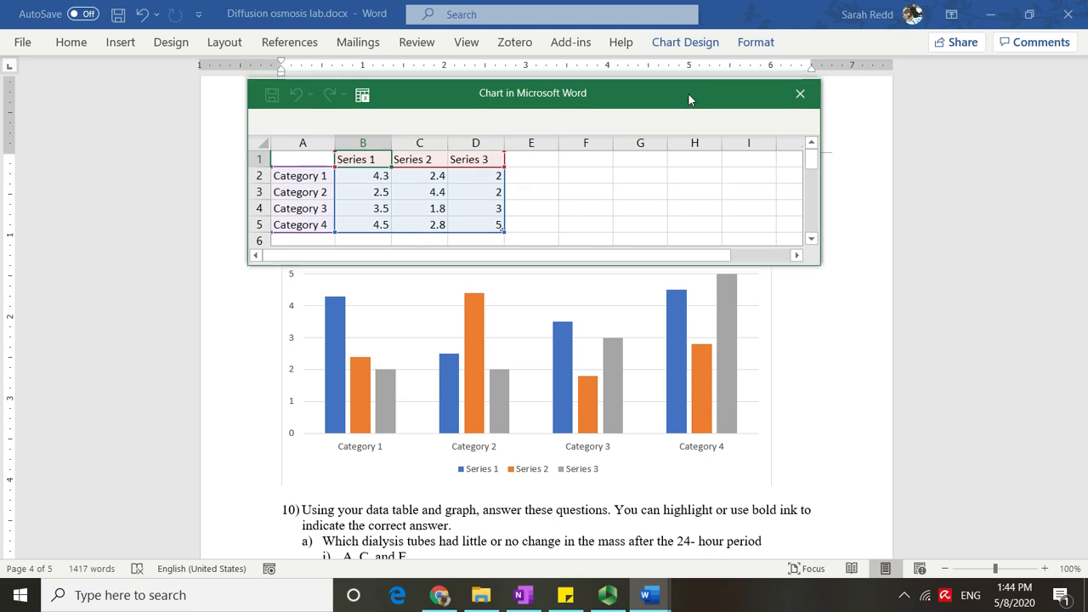
pyautogui.moveTo(690, 93); pyautogui.dragTo(704, 252)
pyautogui.scroll(7, 1004, 293)
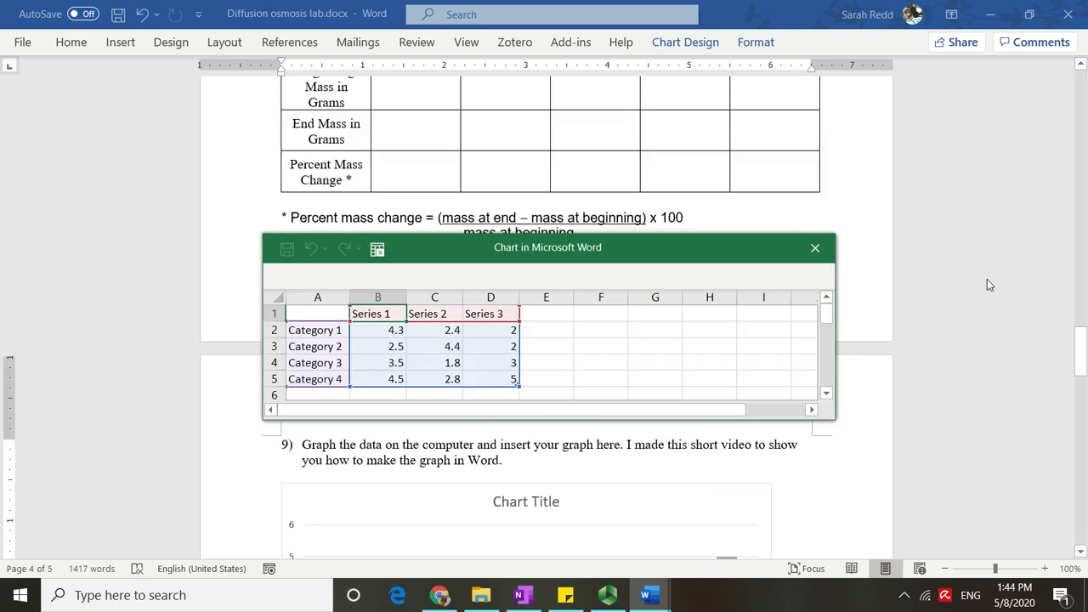
pyautogui.moveTo(673, 254); pyautogui.dragTo(704, 371)
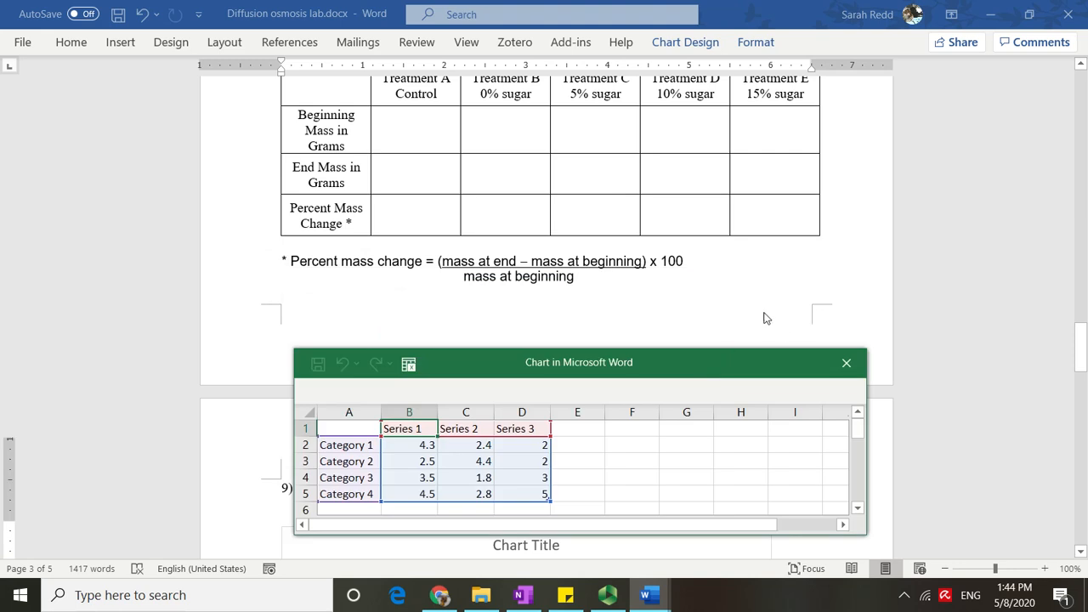
pyautogui.scroll(1, 766, 318)
pyautogui.moveTo(661, 357); pyautogui.dragTo(656, 312)
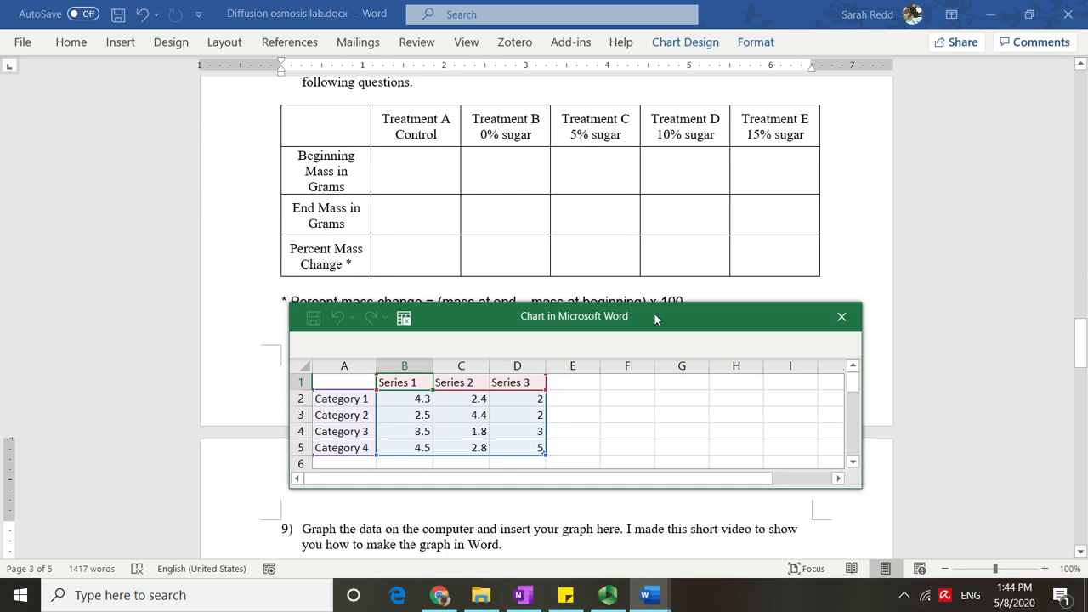
pyautogui.click(360, 399)
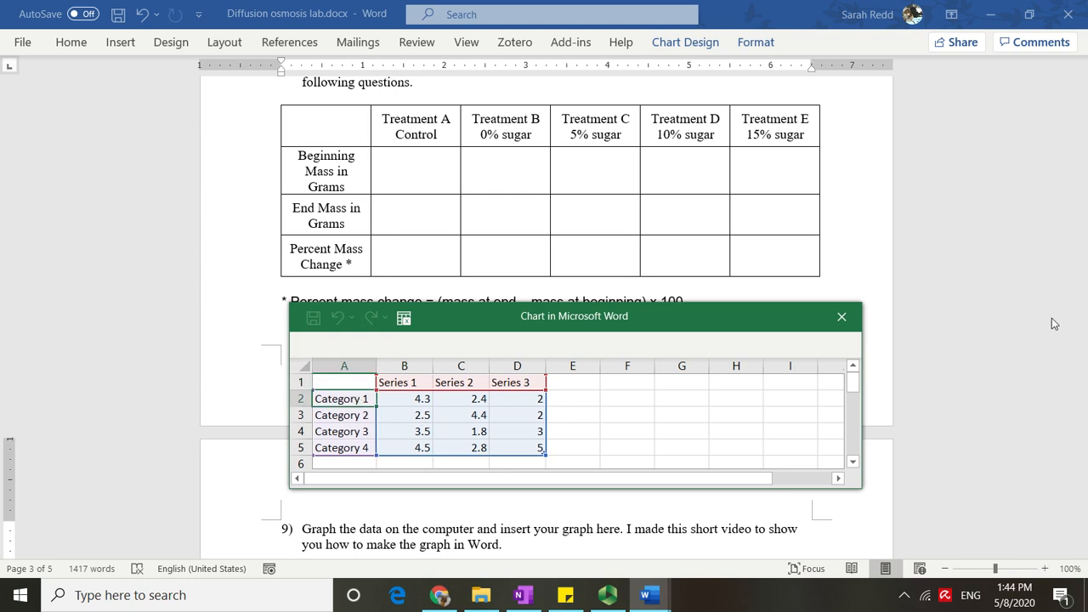
pyautogui.write('Control')
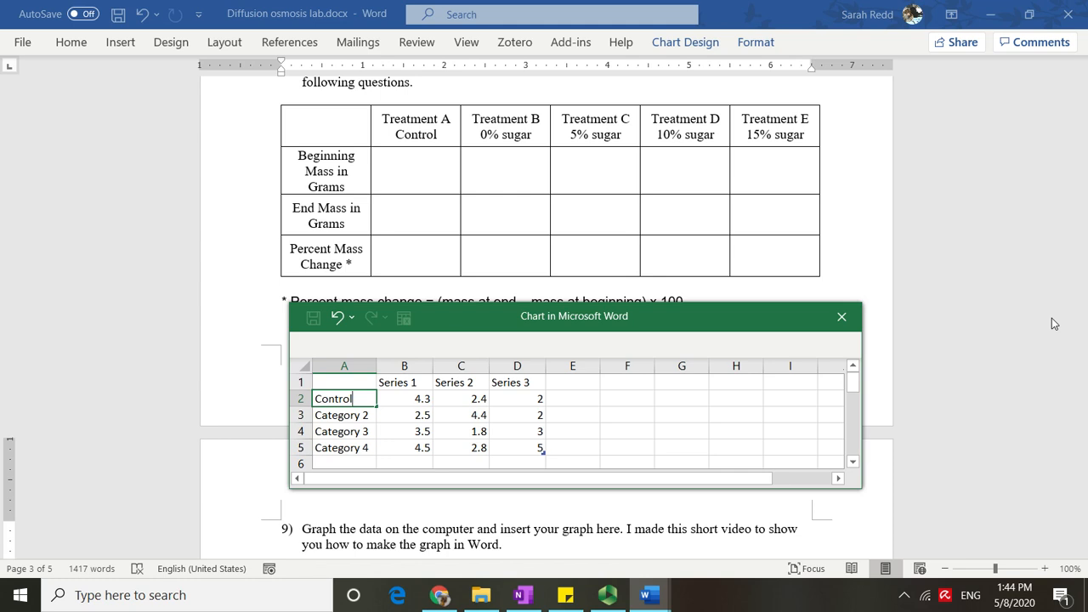
pyautogui.click(360, 417)
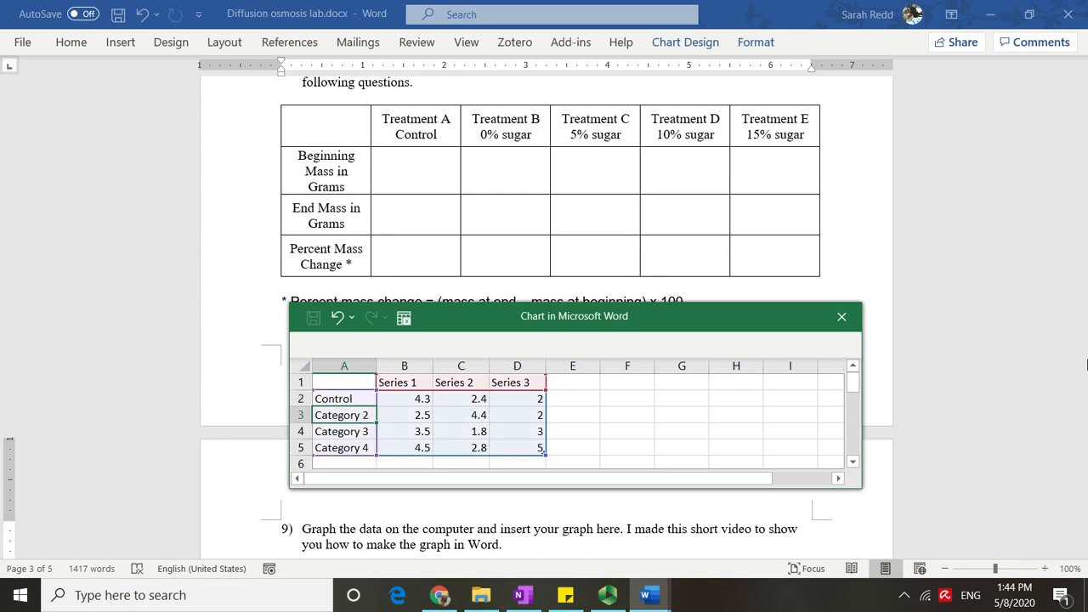
pyautogui.write('0% sug')
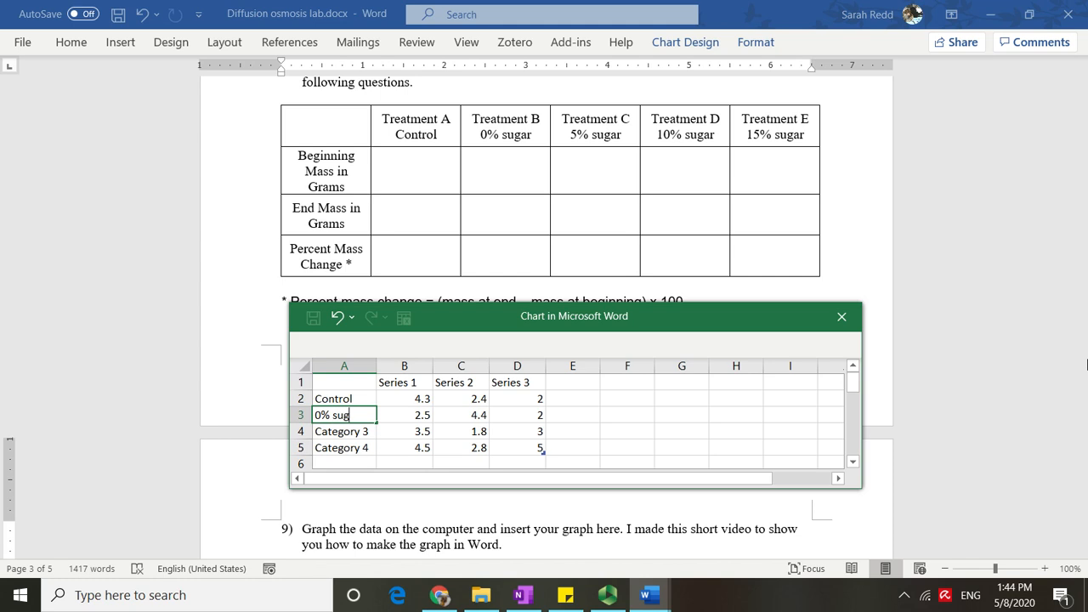
pyautogui.write('ar')
# Rename the next categories 5% sugar and 10% sugar, and add a 15% sugar category in row 6.
pyautogui.click(318, 430)
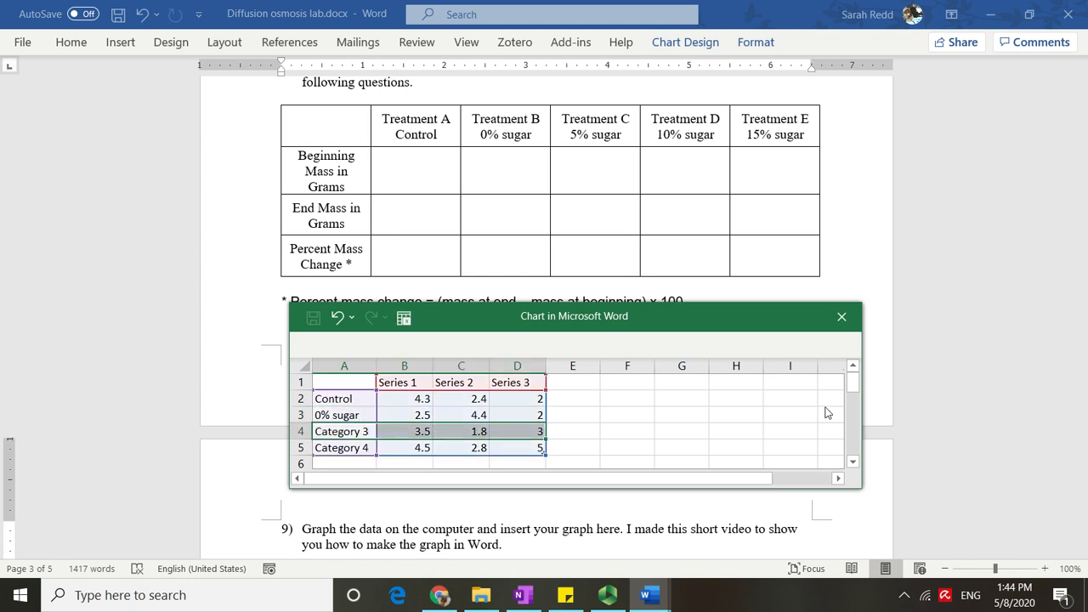
pyautogui.write('5% su')
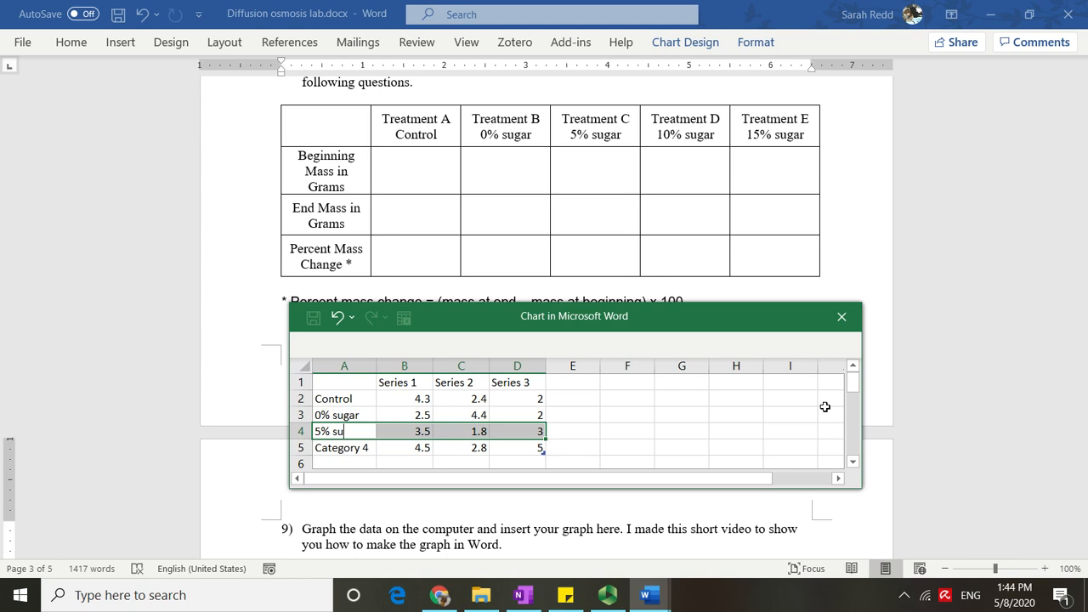
pyautogui.write('gar')
pyautogui.click(341, 448)
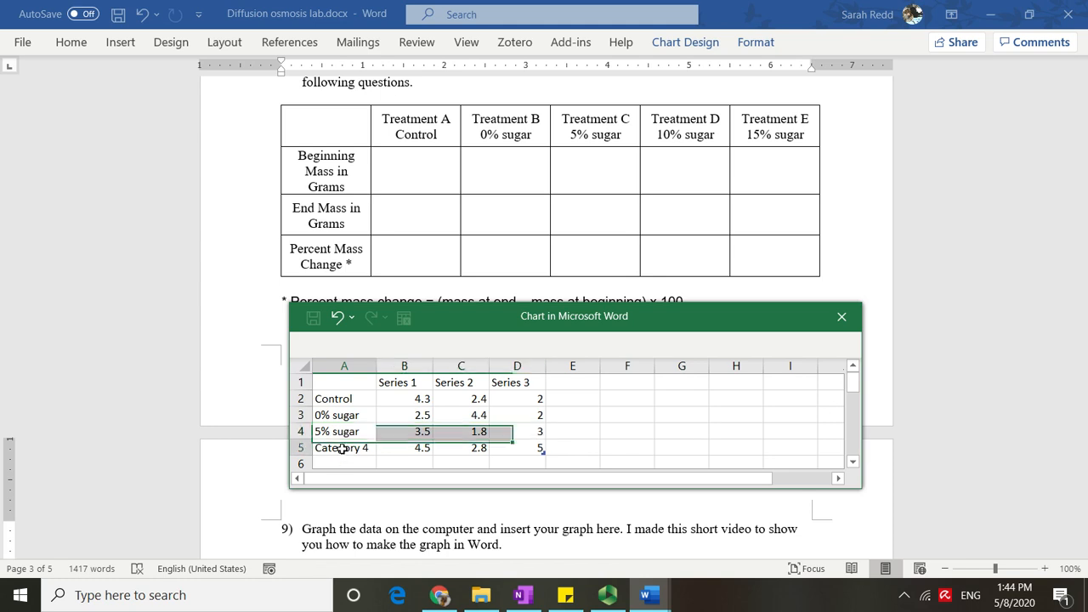
pyautogui.write('10')
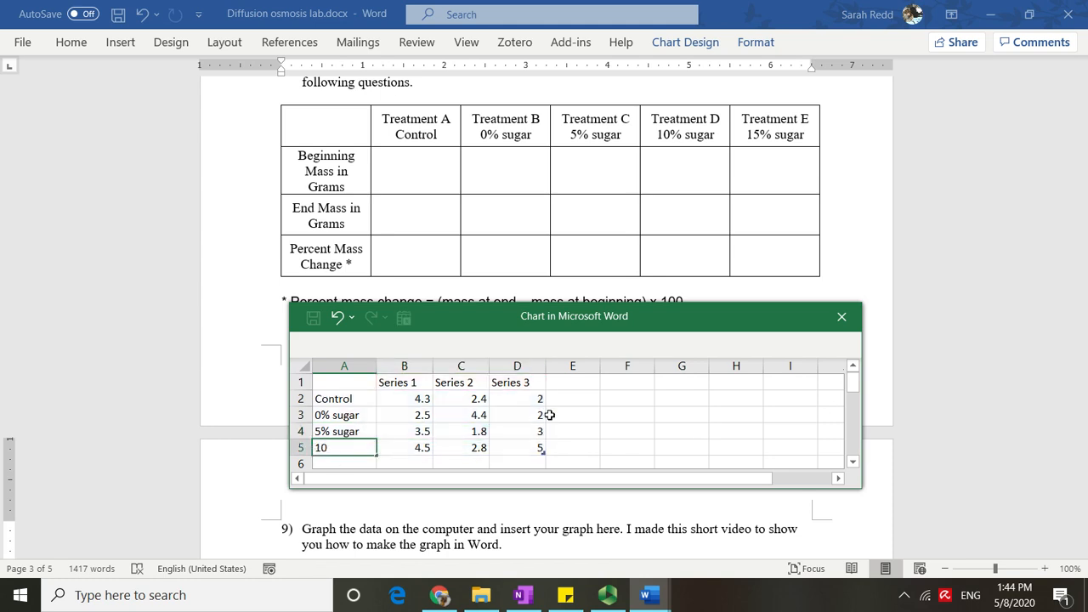
pyautogui.write('% sugar')
pyautogui.scroll(-1, 460, 444)
pyautogui.click(371, 416)
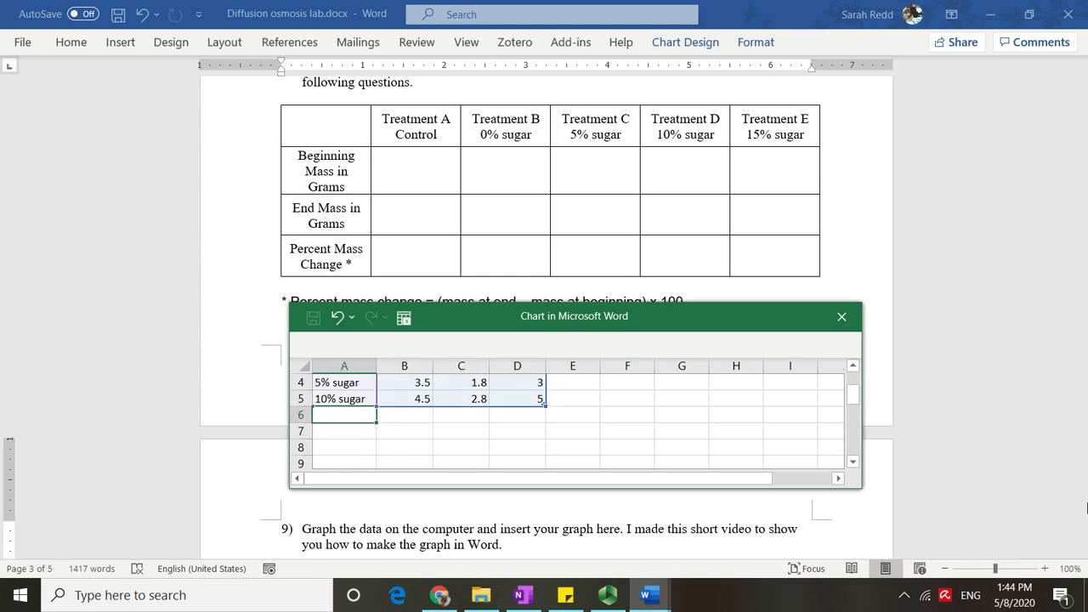
pyautogui.write('15% sugar')
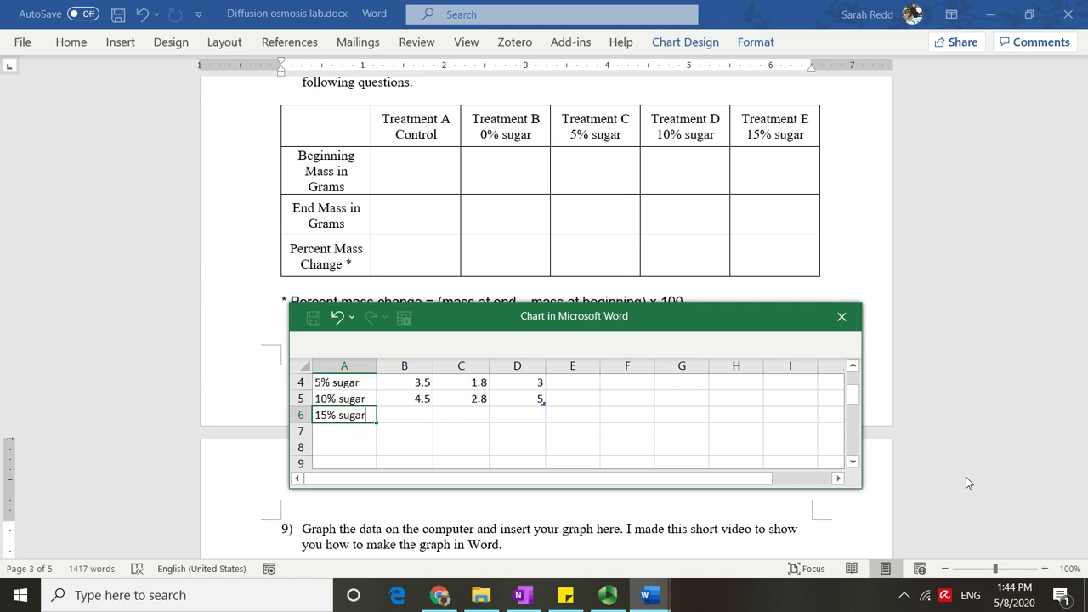
# Delete the Series 2 and Series 3 columns from the chart data.
pyautogui.scroll(1, 966, 477)
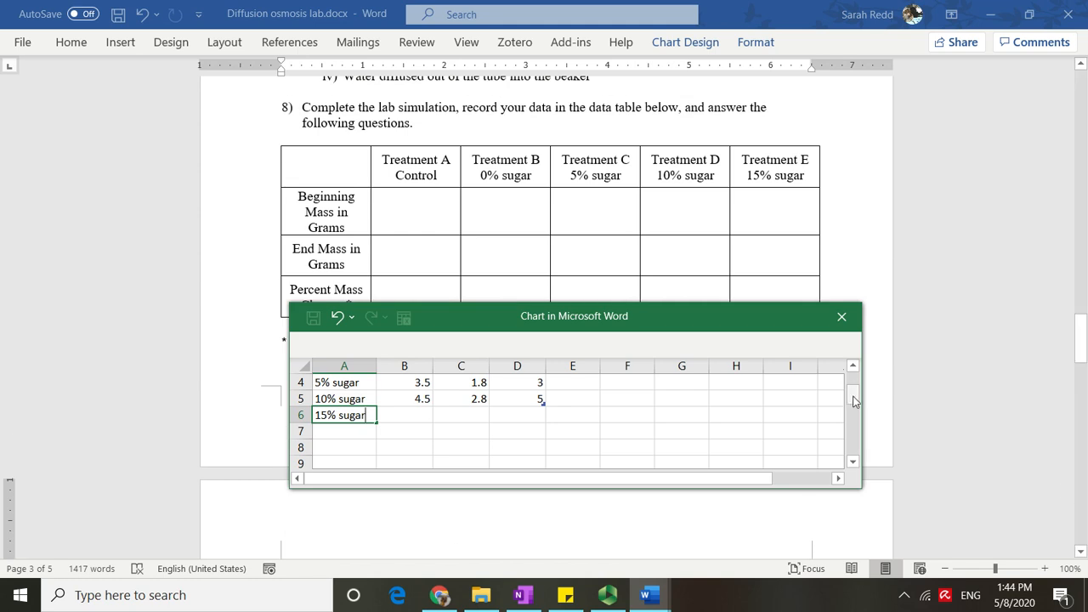
pyautogui.moveTo(856, 401); pyautogui.dragTo(855, 390)
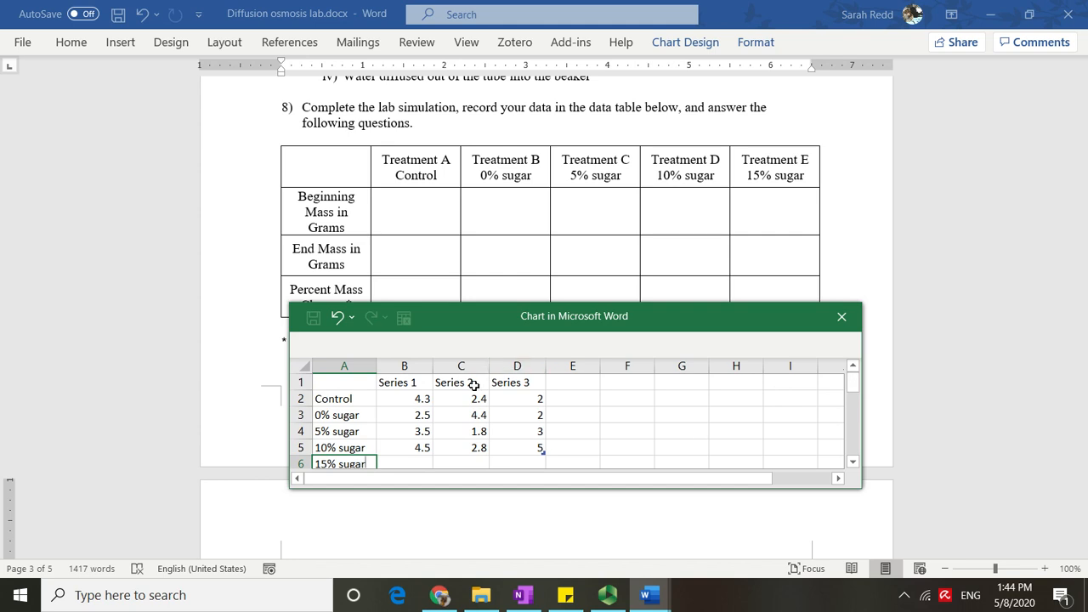
pyautogui.moveTo(457, 382); pyautogui.dragTo(530, 448)
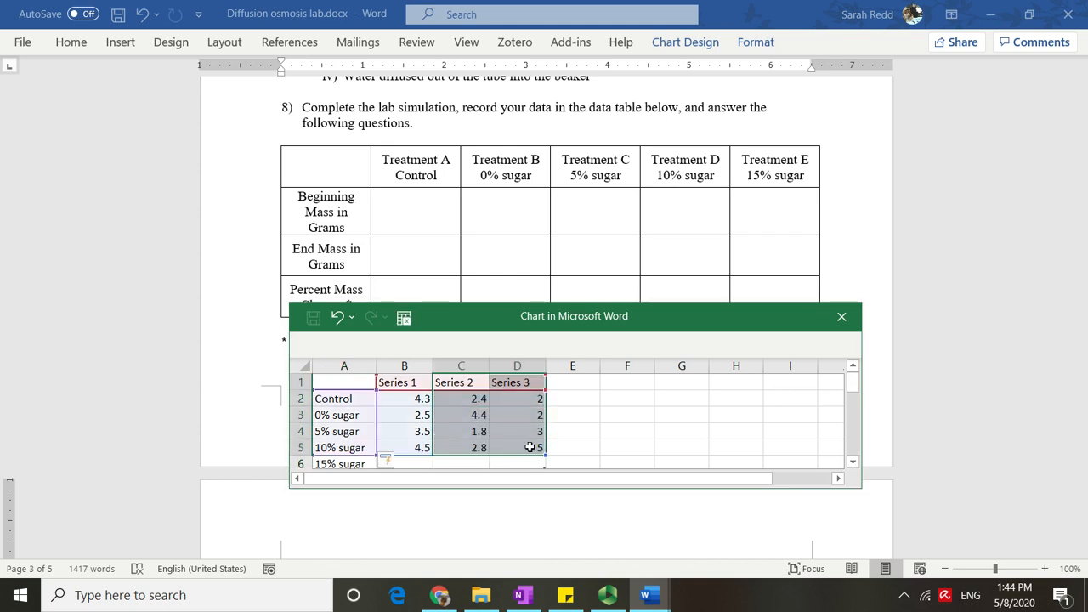
pyautogui.rightClick(489, 415)
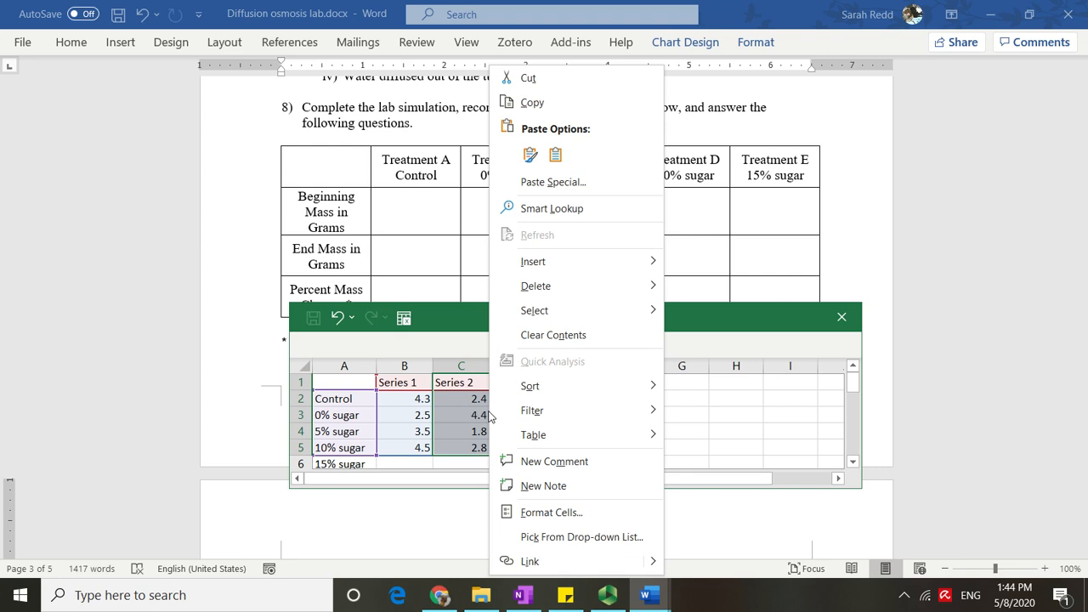
pyautogui.moveTo(545, 290)
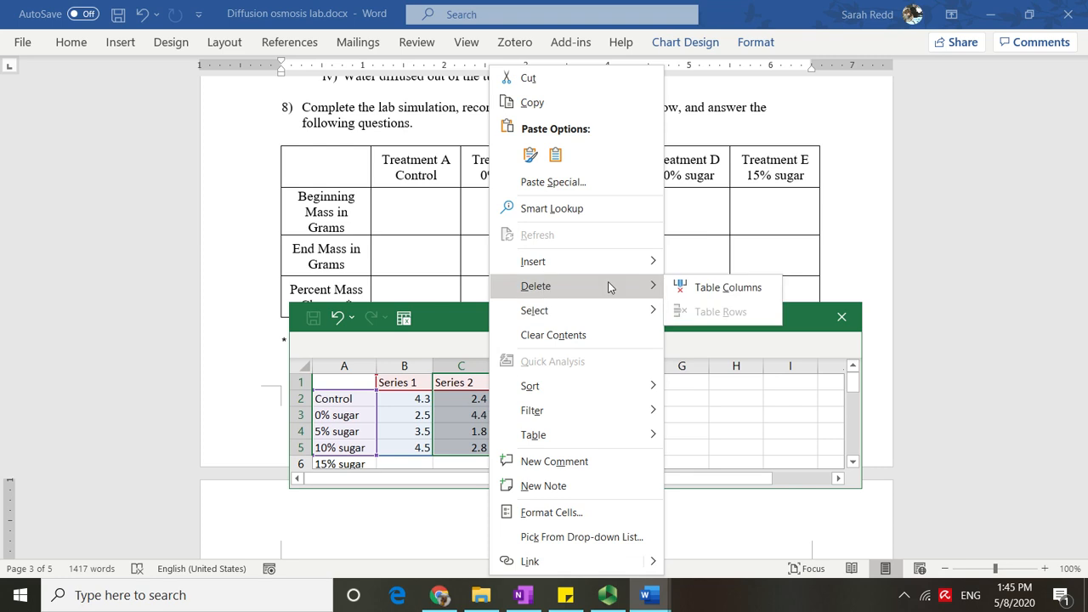
pyautogui.click(728, 287)
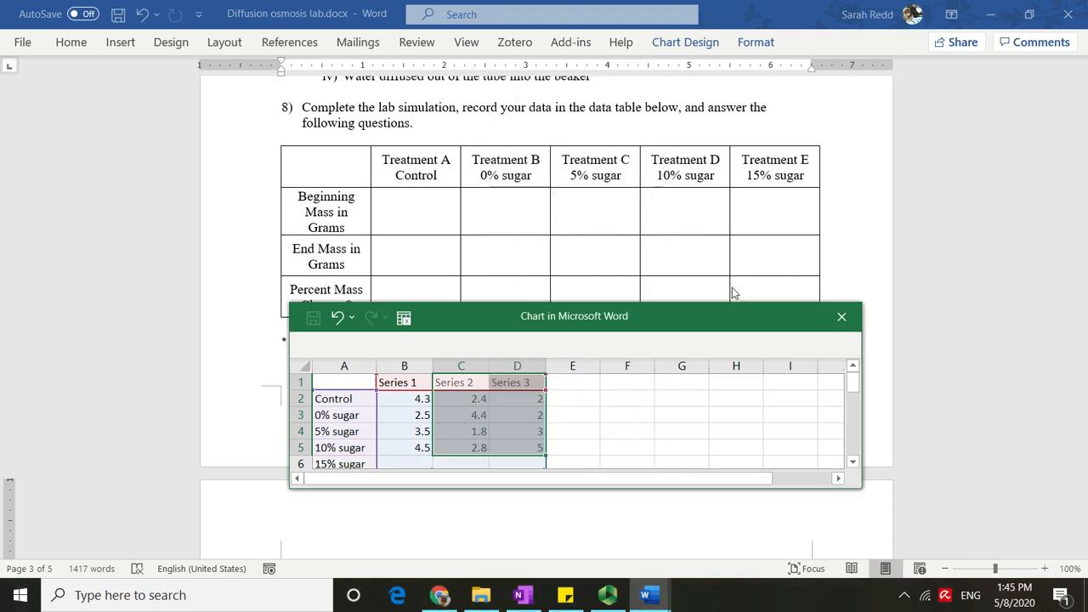
# Enlarge the chart data window and review the remaining Series 1 values.
pyautogui.scroll(-1, 602, 413)
pyautogui.scroll(1, 602, 413)
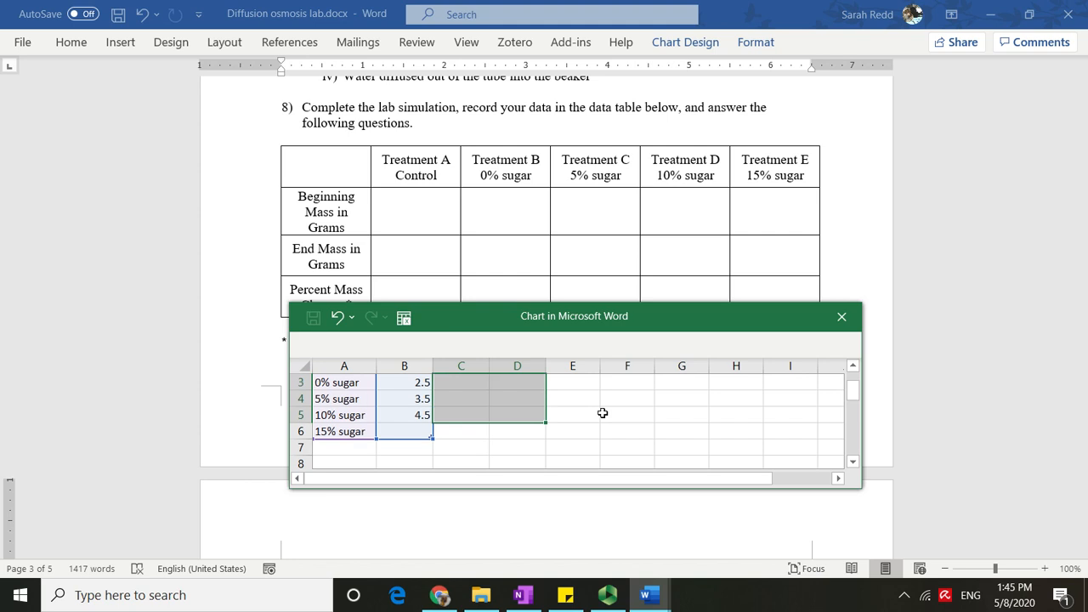
pyautogui.click(574, 428)
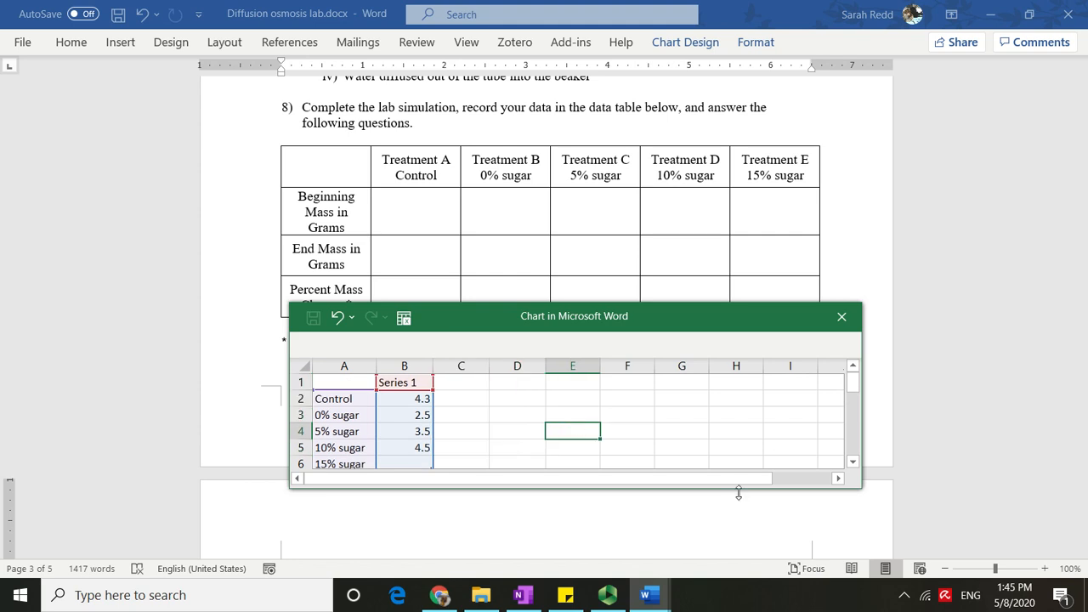
pyautogui.moveTo(739, 493); pyautogui.dragTo(743, 549)
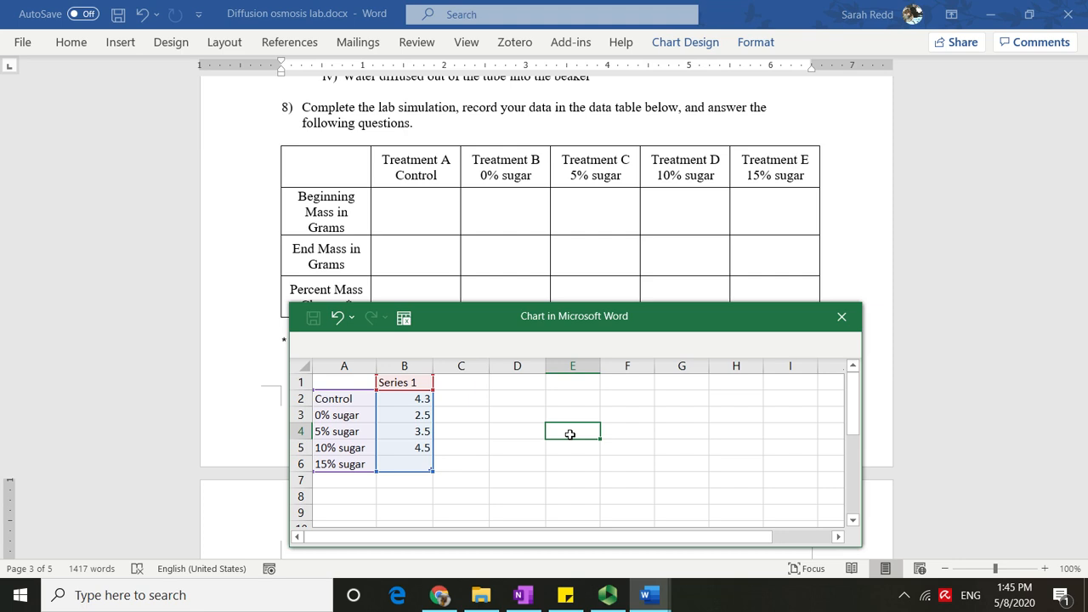
pyautogui.click(416, 382)
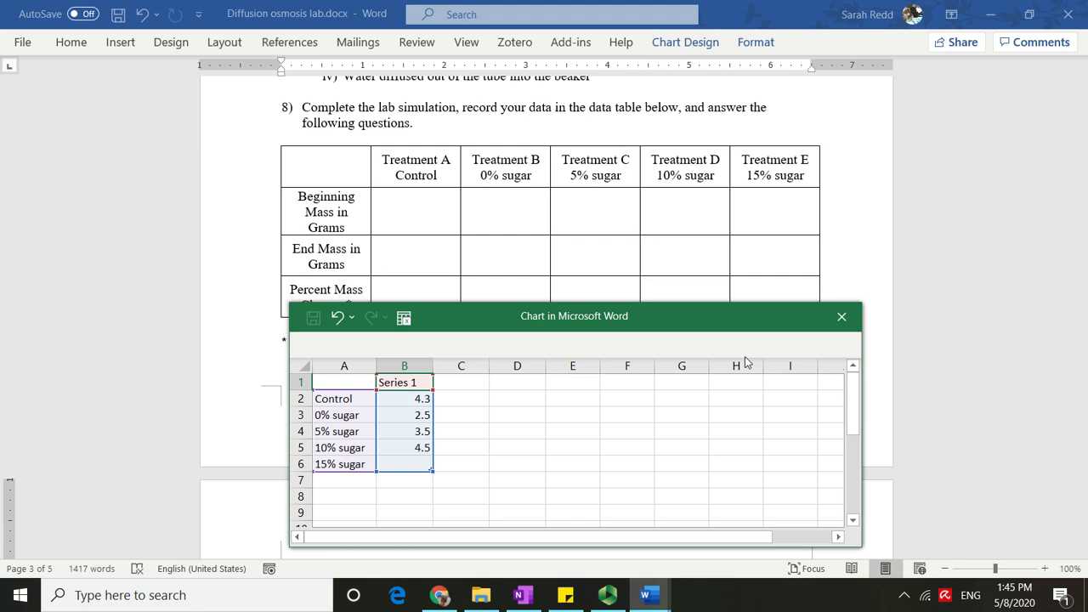
pyautogui.click(421, 398)
pyautogui.click(421, 415)
pyautogui.click(421, 431)
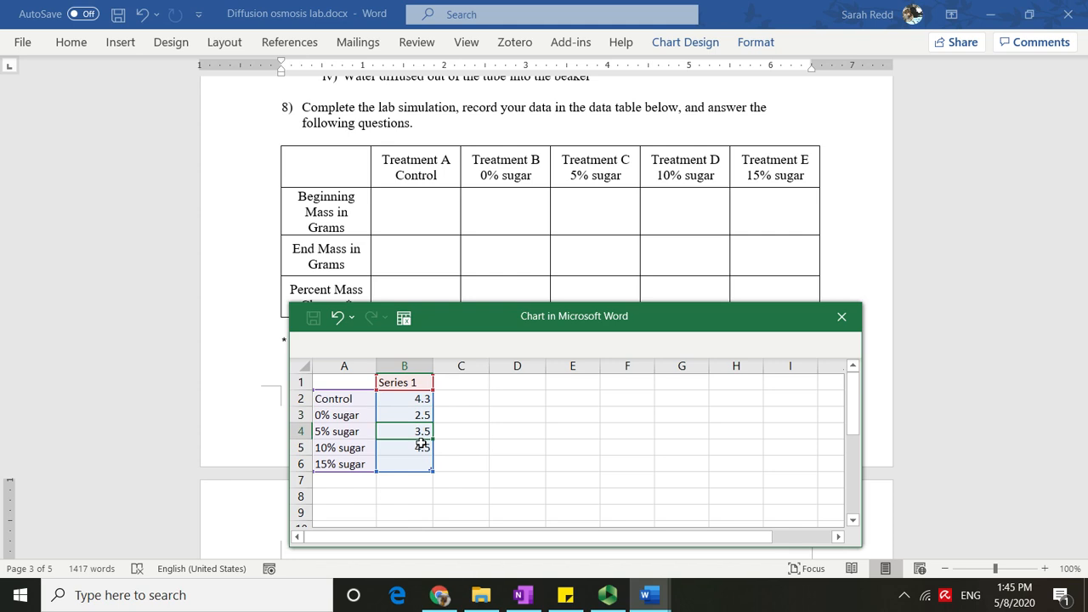
pyautogui.click(421, 448)
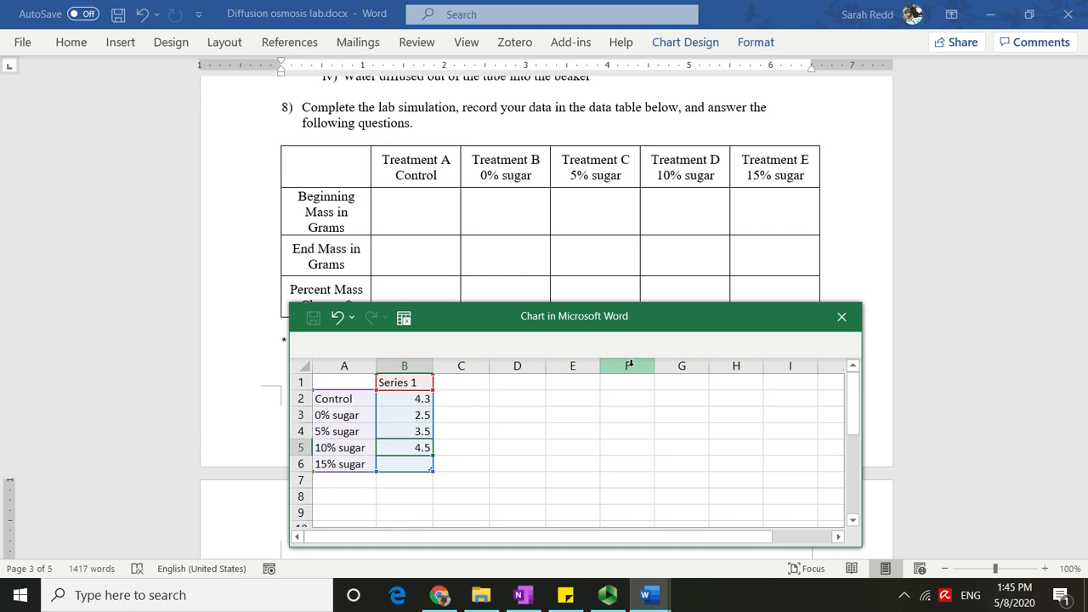
pyautogui.moveTo(643, 316); pyautogui.dragTo(751, 272)
# Rename the Series 1 header to Percent Mass Change.
pyautogui.click(515, 340)
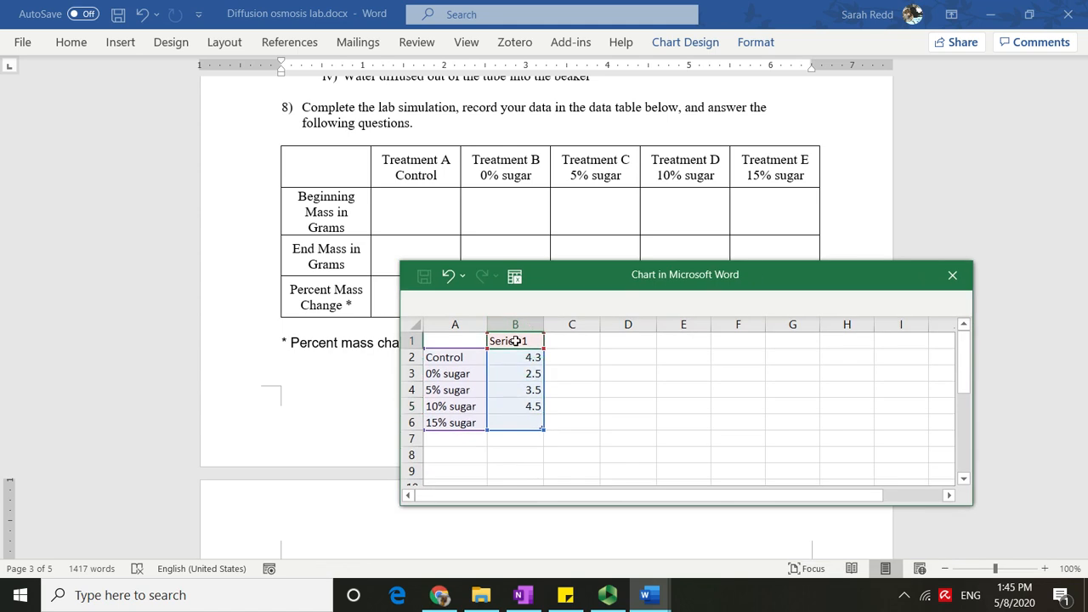
pyautogui.write('Perce')
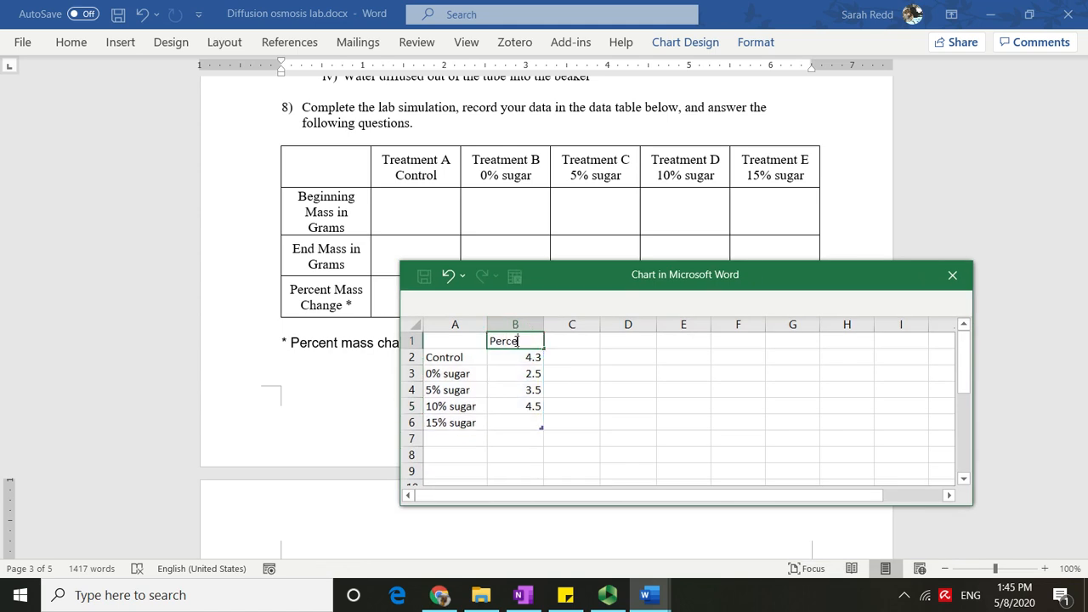
pyautogui.write('nt Mass Change')
# Enter the percent mass change values 2%, 5%, 10%, 12% and 3% for Control through 15% sugar in the chart data.
pyautogui.click(551, 302)
pyautogui.moveTo(590, 268); pyautogui.dragTo(576, 336)
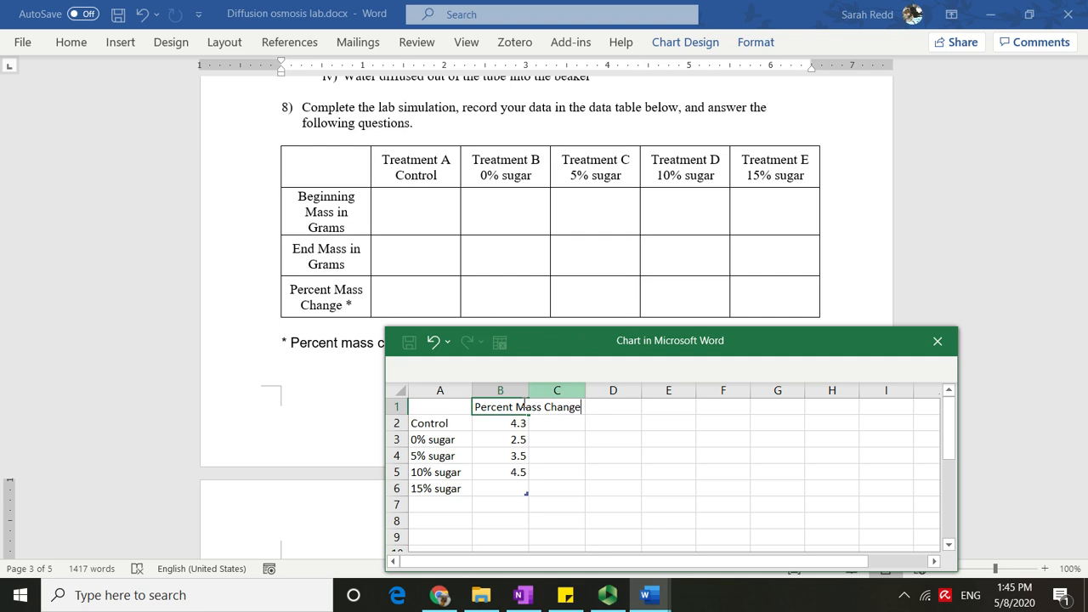
pyautogui.moveTo(502, 422); pyautogui.dragTo(502, 489)
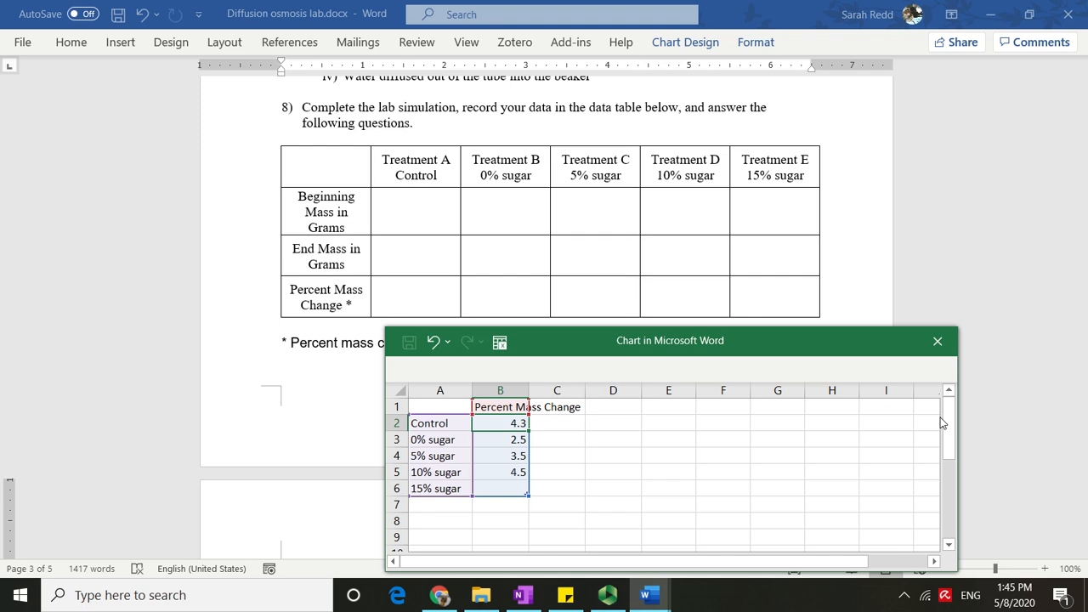
pyautogui.write('2%')
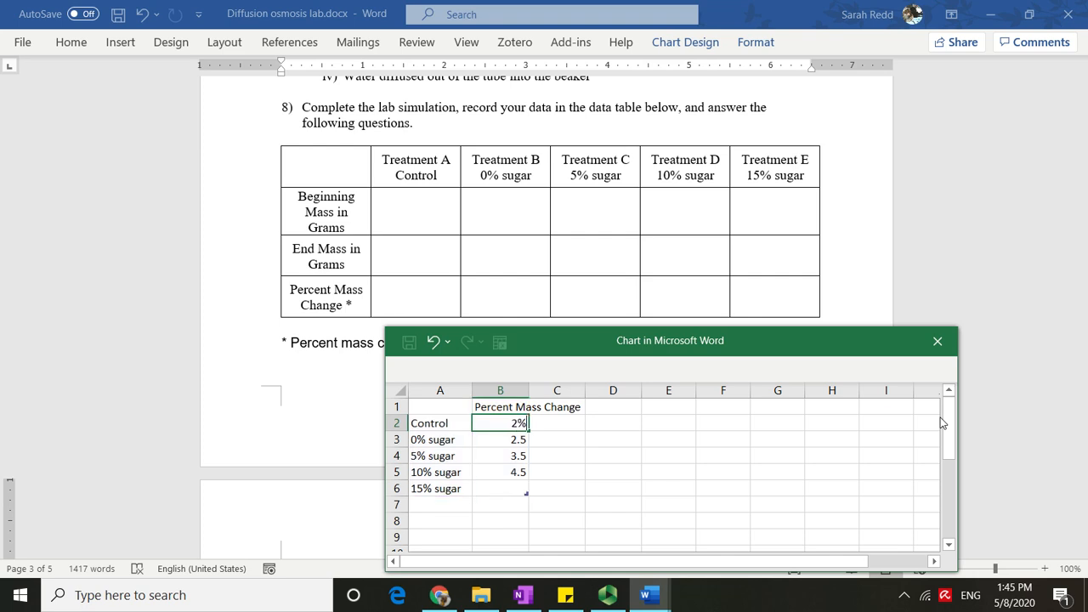
pyautogui.press('Return')
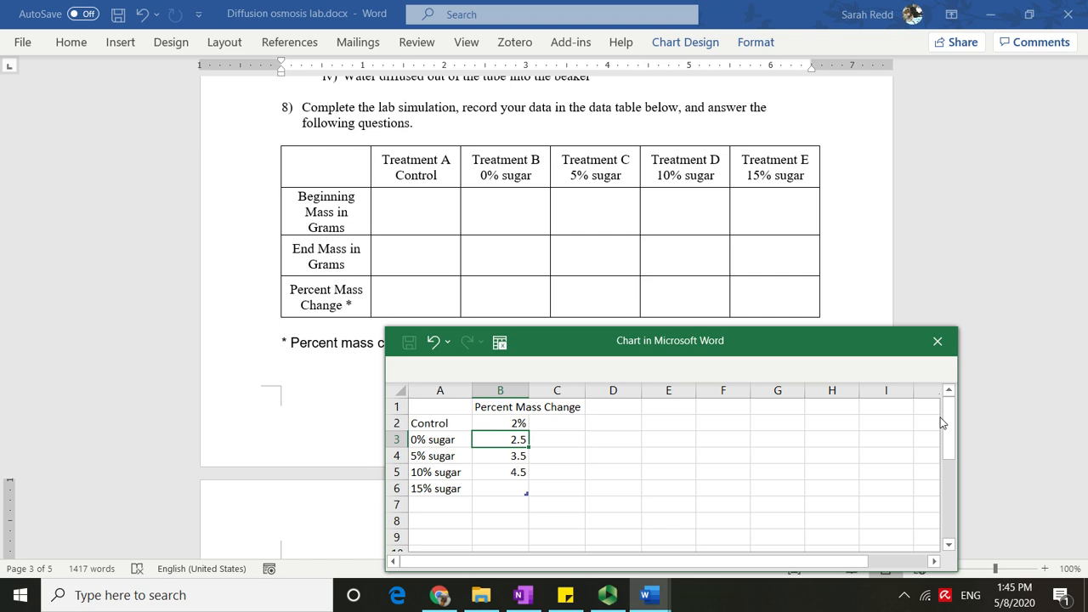
pyautogui.write('5%')
pyautogui.press('Return')
pyautogui.write('10%')
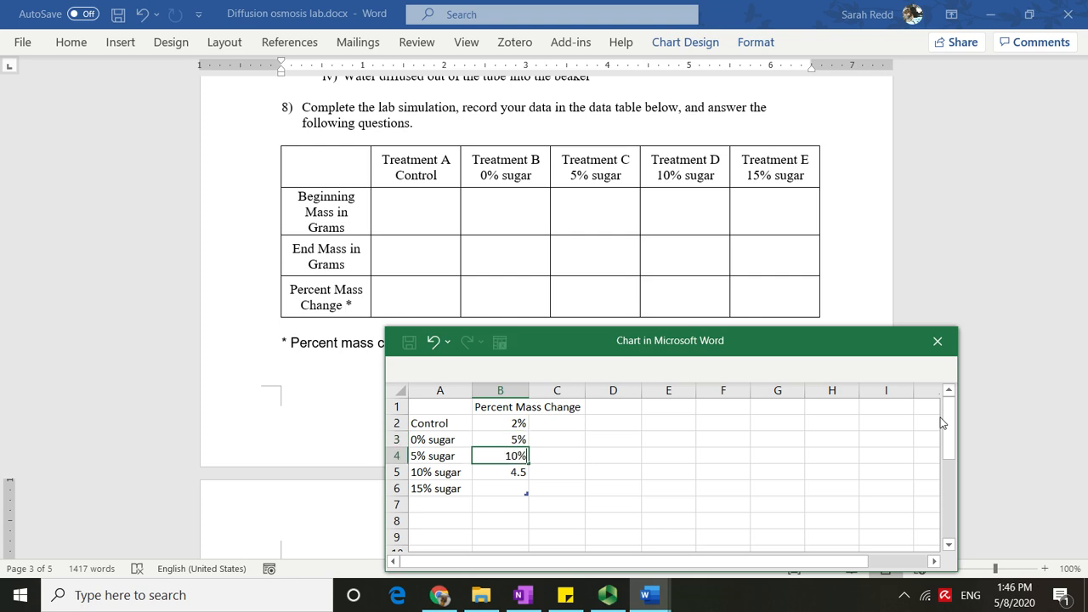
pyautogui.press('Return')
pyautogui.write('12')
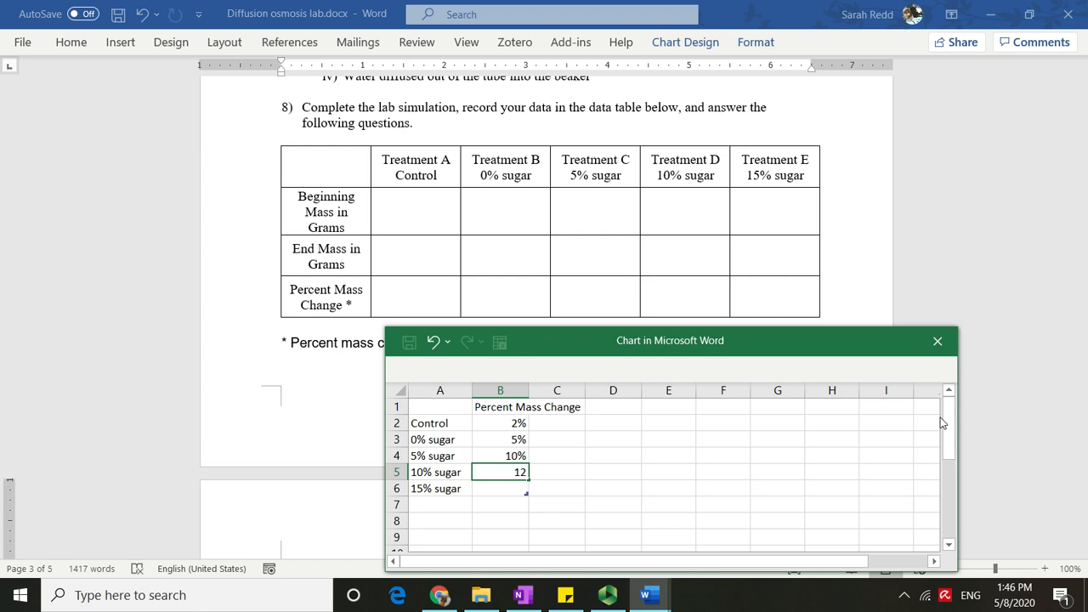
pyautogui.write('%')
pyautogui.press('Return')
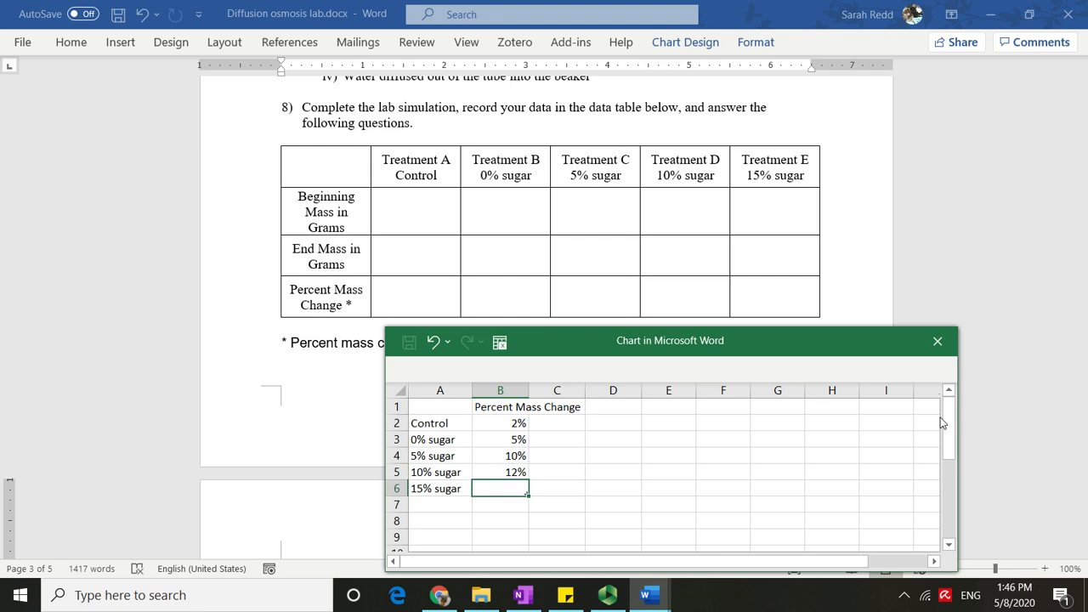
pyautogui.write('3%')
pyautogui.press('Return')
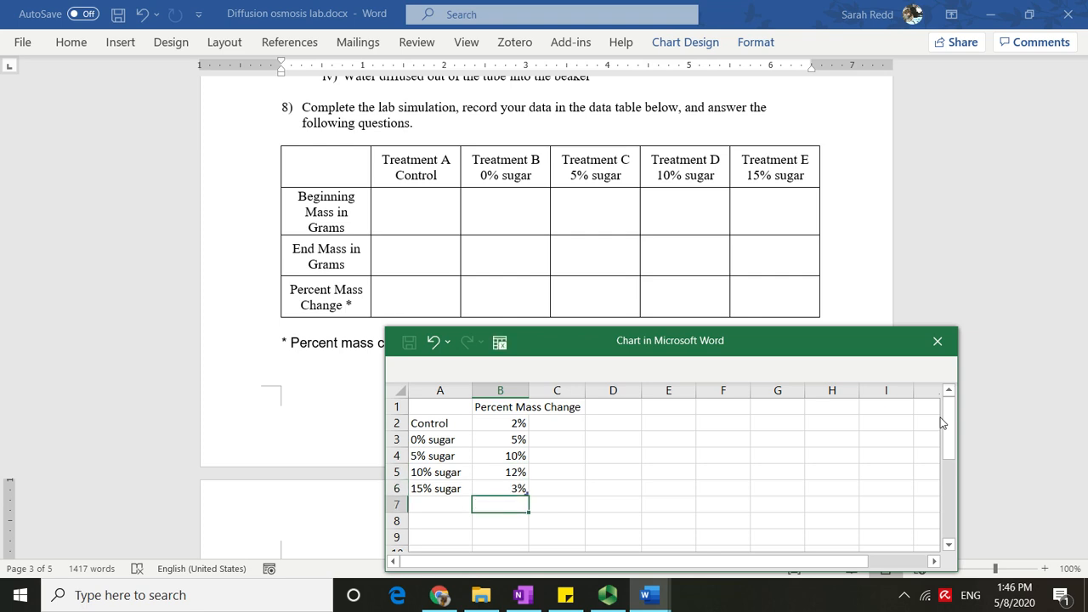
# Reopen the chart's data sheet from the graph under question 9 to review the entered values, then close it.
pyautogui.moveTo(815, 352); pyautogui.dragTo(763, 230)
pyautogui.click(886, 220)
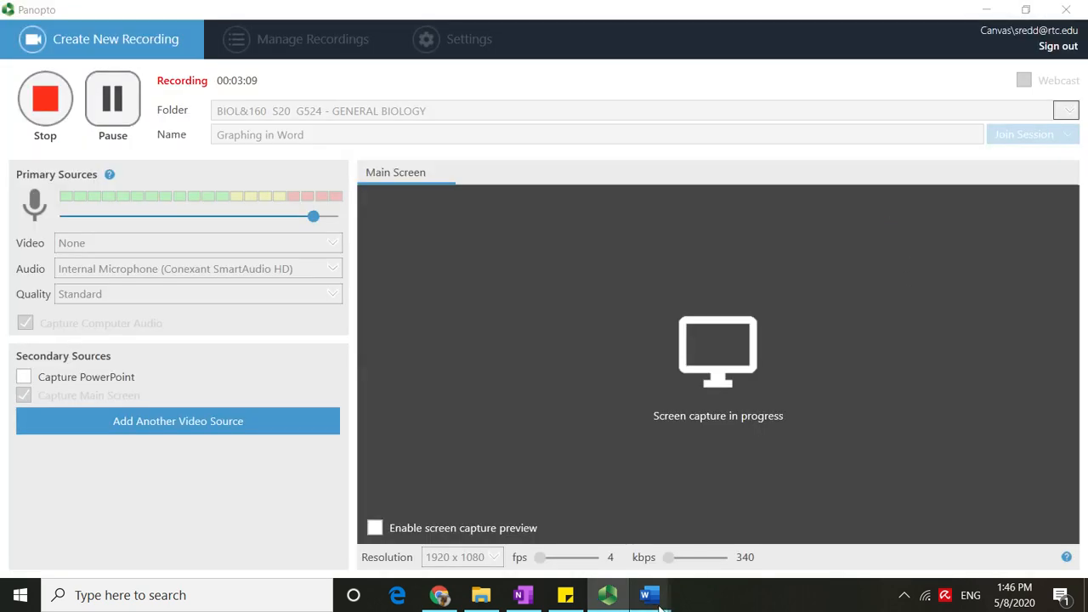
pyautogui.moveTo(650, 597)
pyautogui.click(976, 492)
pyautogui.scroll(-9, 817, 444)
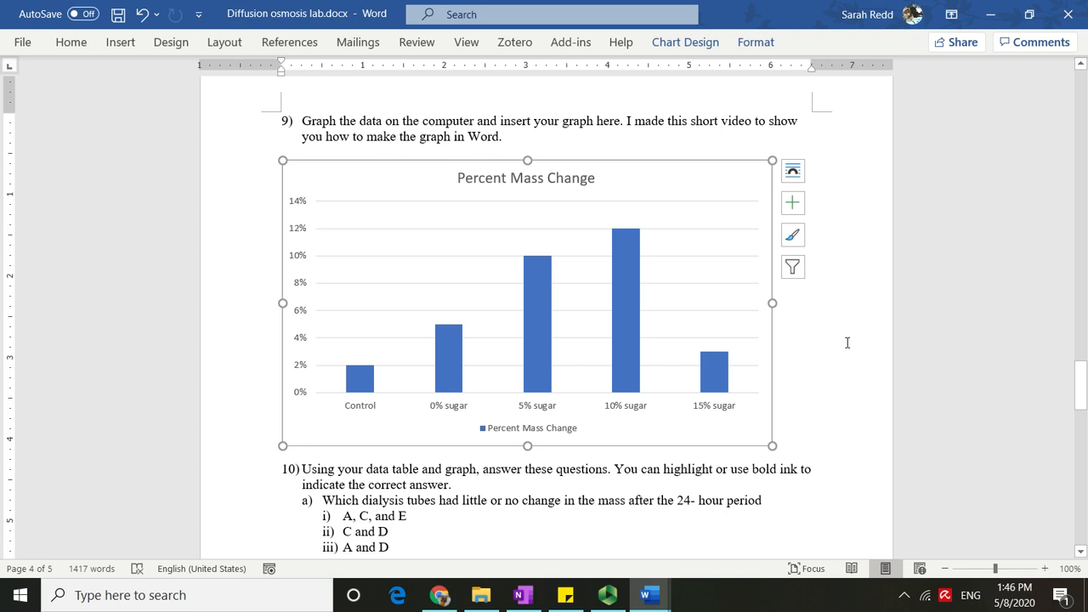
pyautogui.rightClick(670, 274)
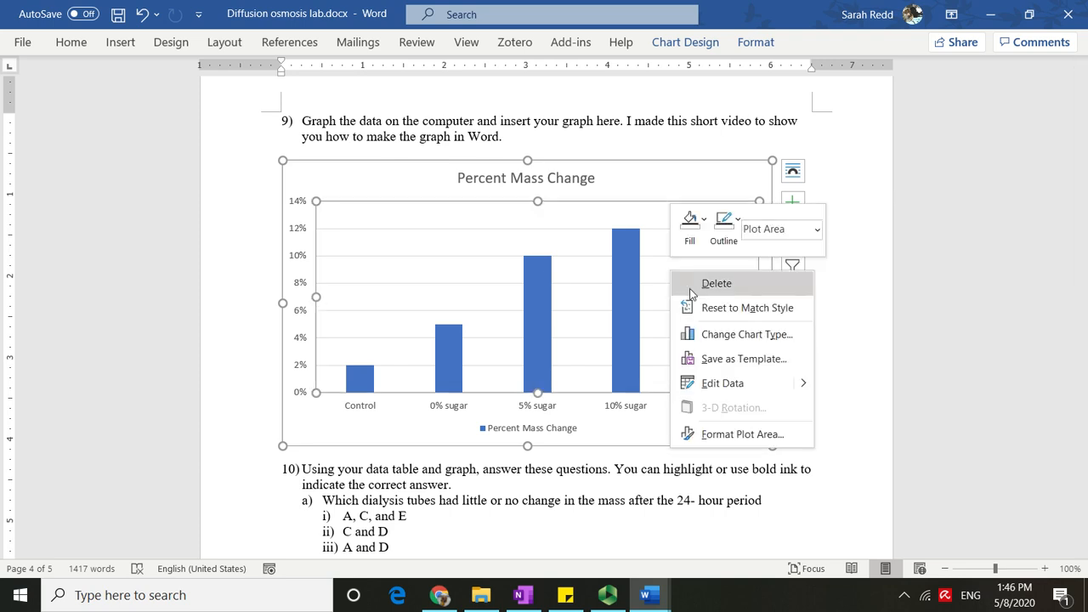
pyautogui.click(750, 387)
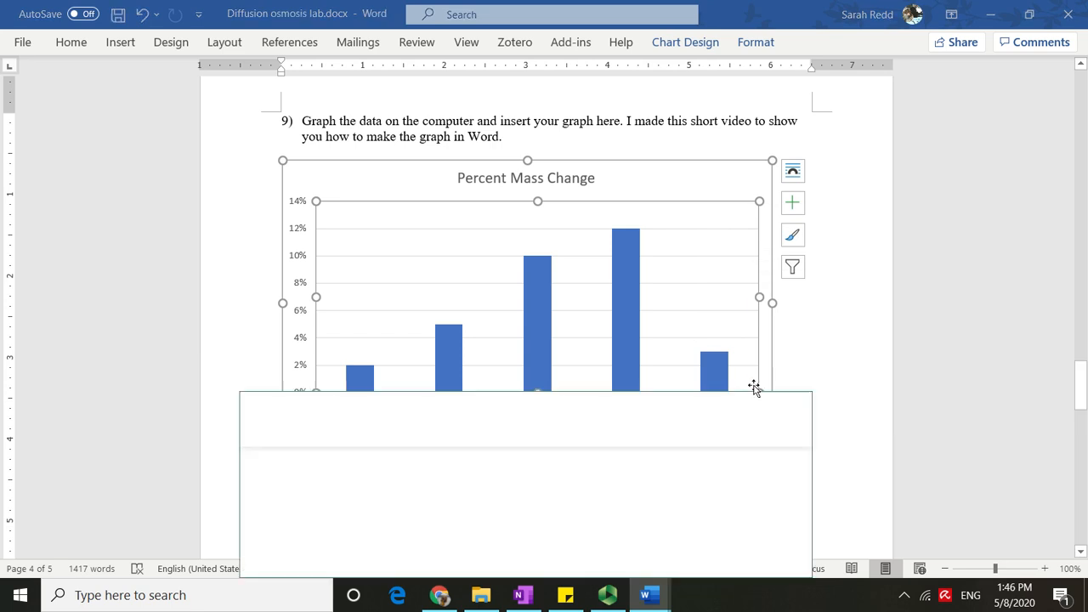
pyautogui.moveTo(695, 405); pyautogui.dragTo(847, 169)
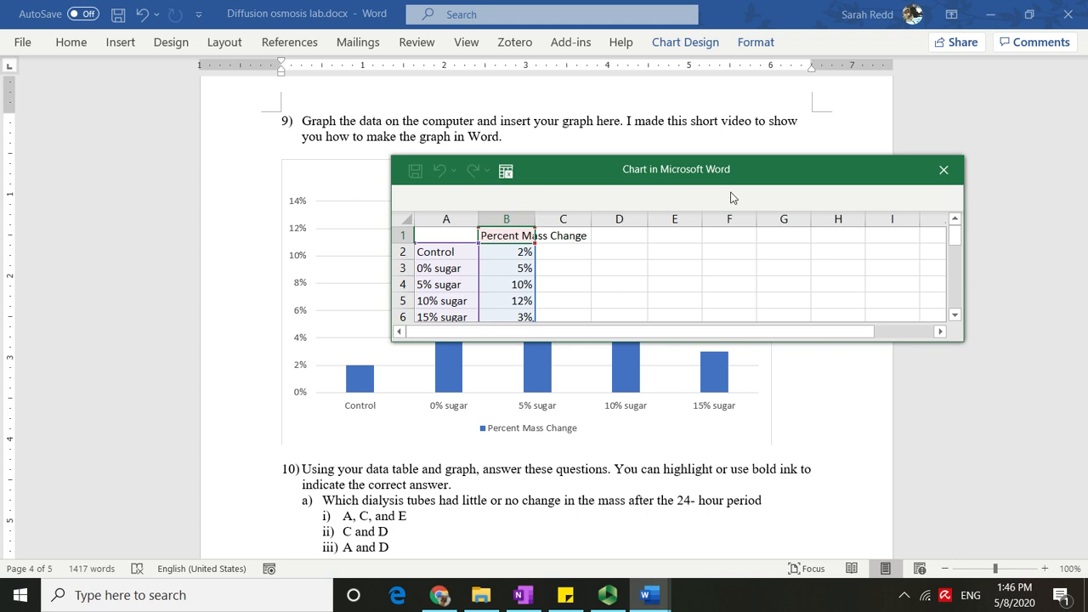
pyautogui.click(943, 172)
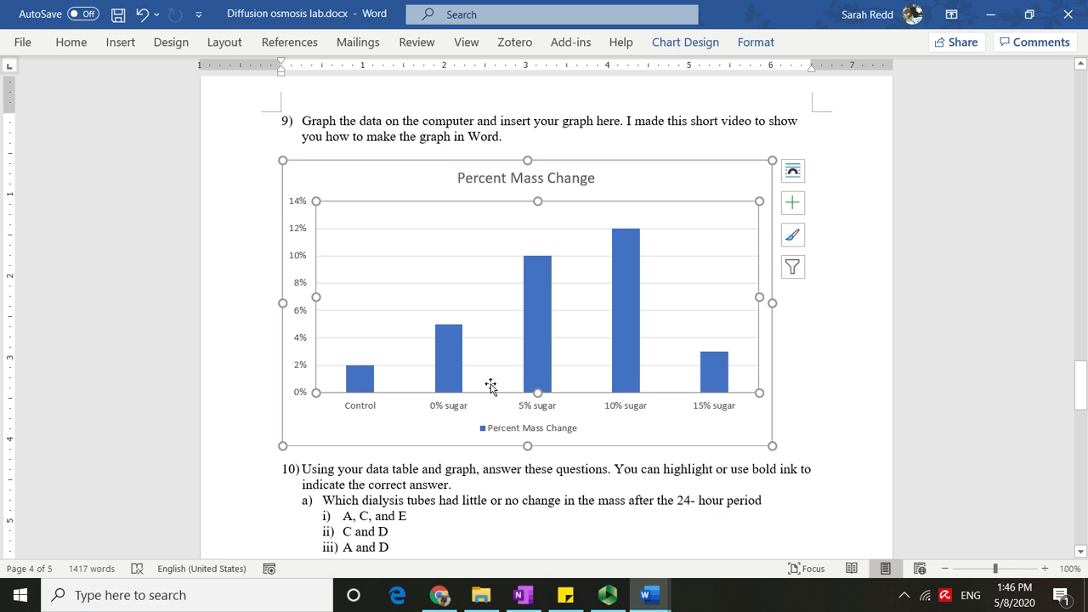
# Delete the chart legend and turn on the axis titles.
pyautogui.click(559, 435)
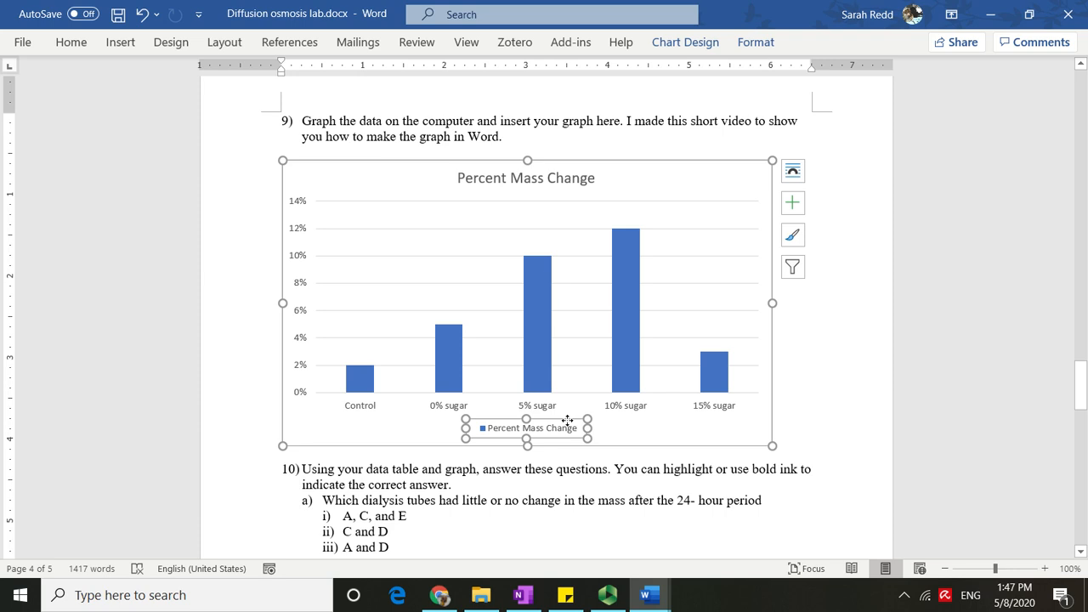
pyautogui.press('Delete')
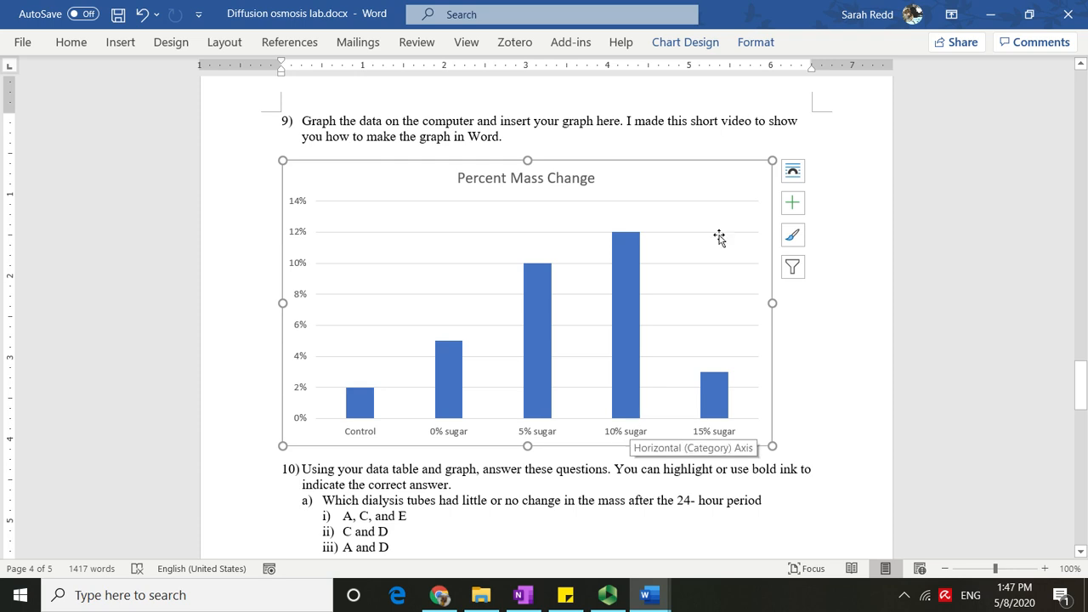
pyautogui.click(791, 205)
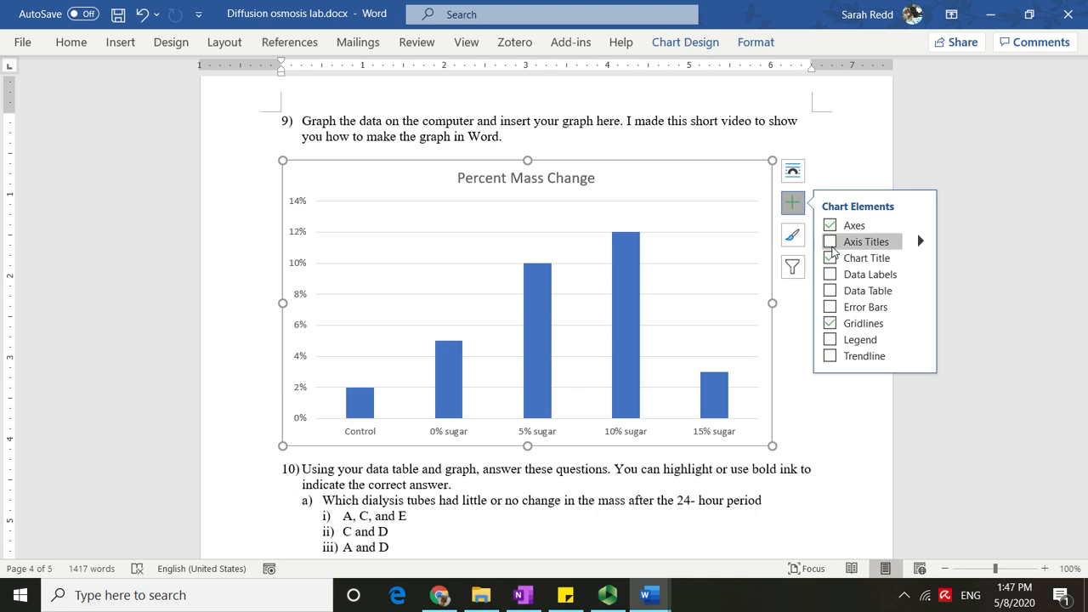
pyautogui.click(831, 243)
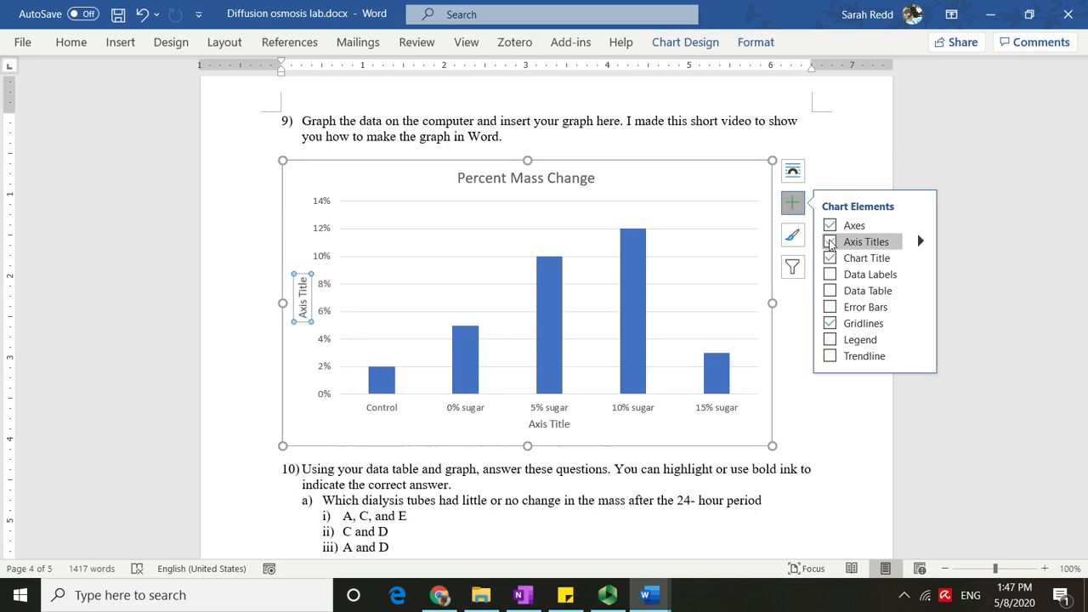
pyautogui.click(778, 372)
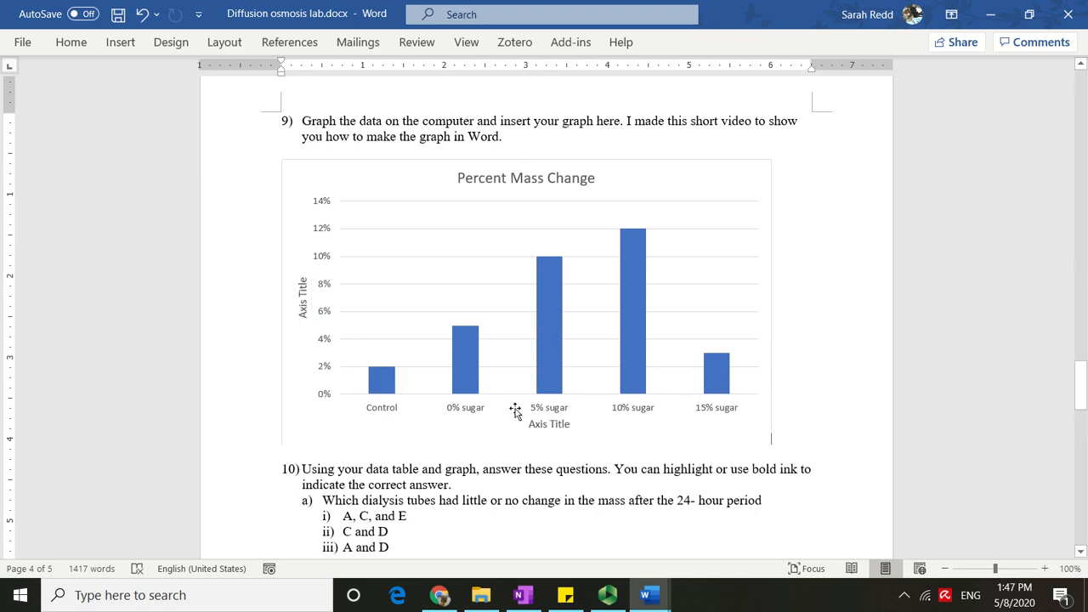
# Title the vertical axis Percent mass change.
pyautogui.click(302, 286)
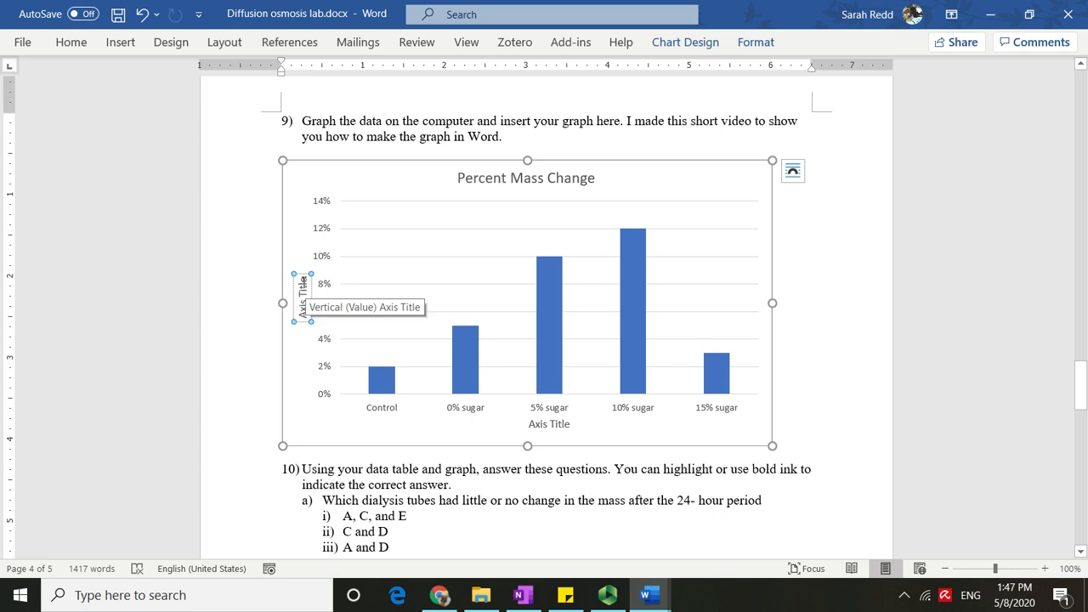
pyautogui.moveTo(303, 286); pyautogui.dragTo(303, 320)
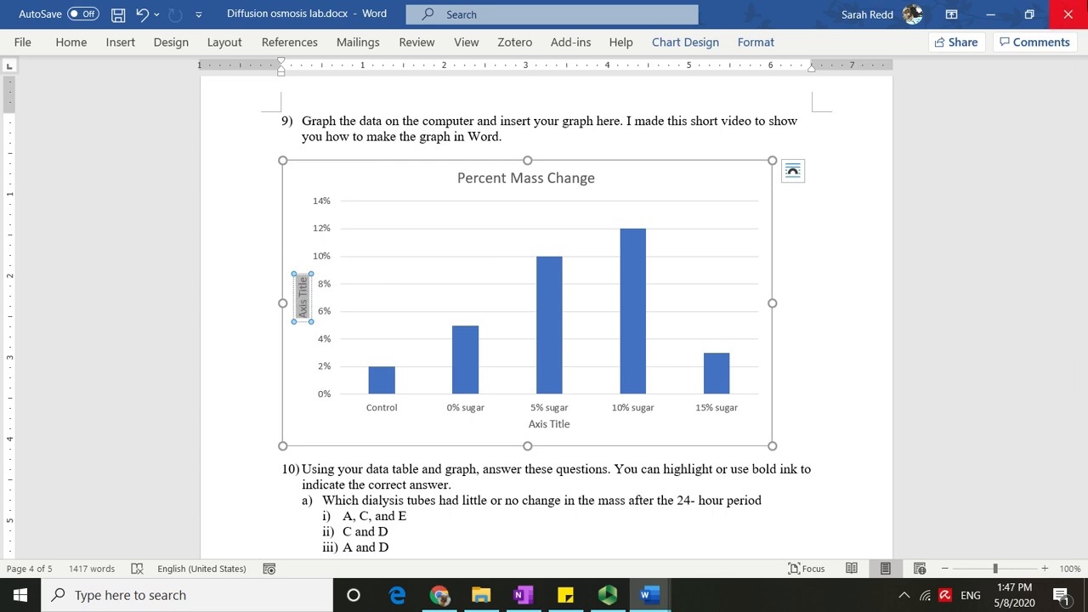
pyautogui.write('Pe')
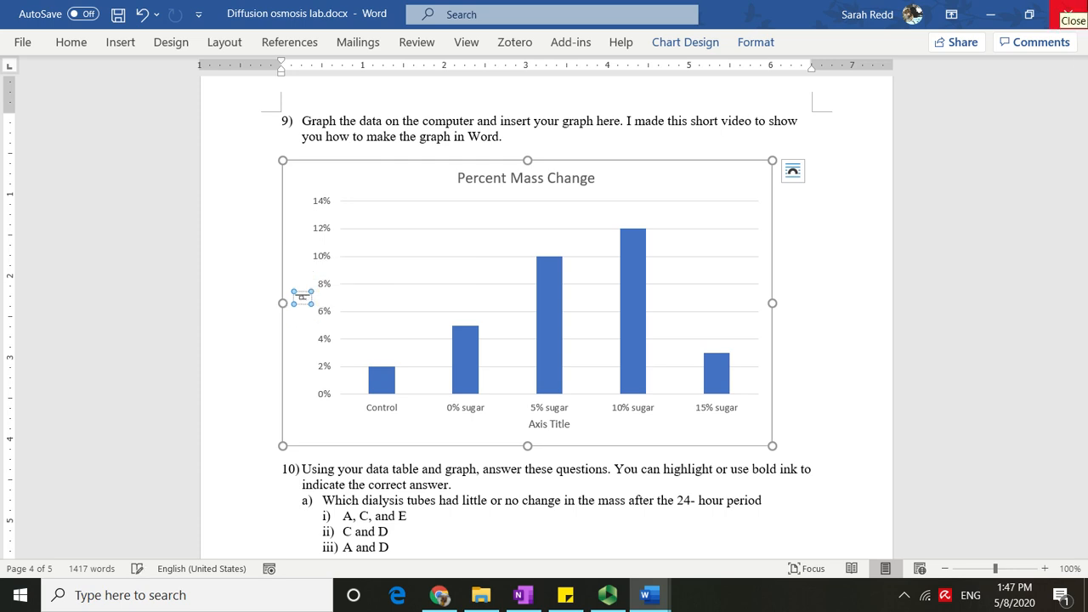
pyautogui.write('rcent m')
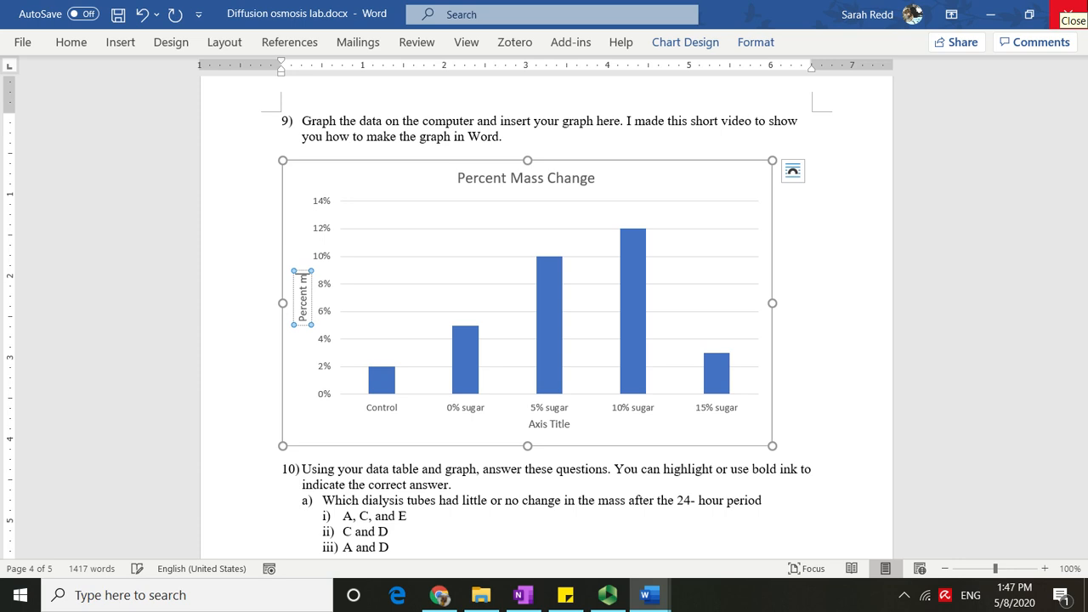
pyautogui.write('ass change')
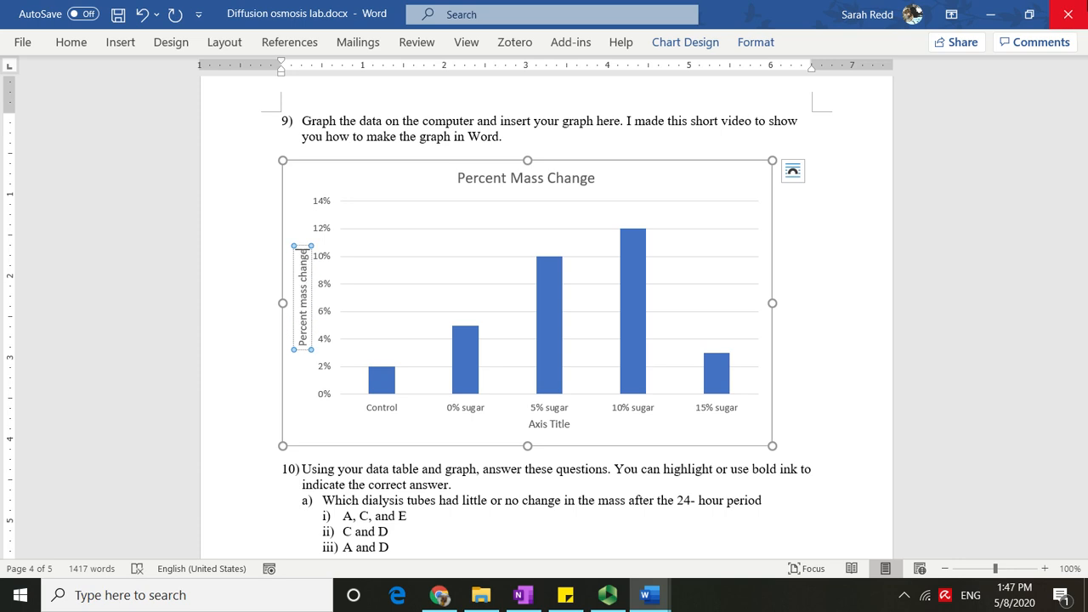
# Title the horizontal axis % sugar in beaker.
pyautogui.click(549, 425)
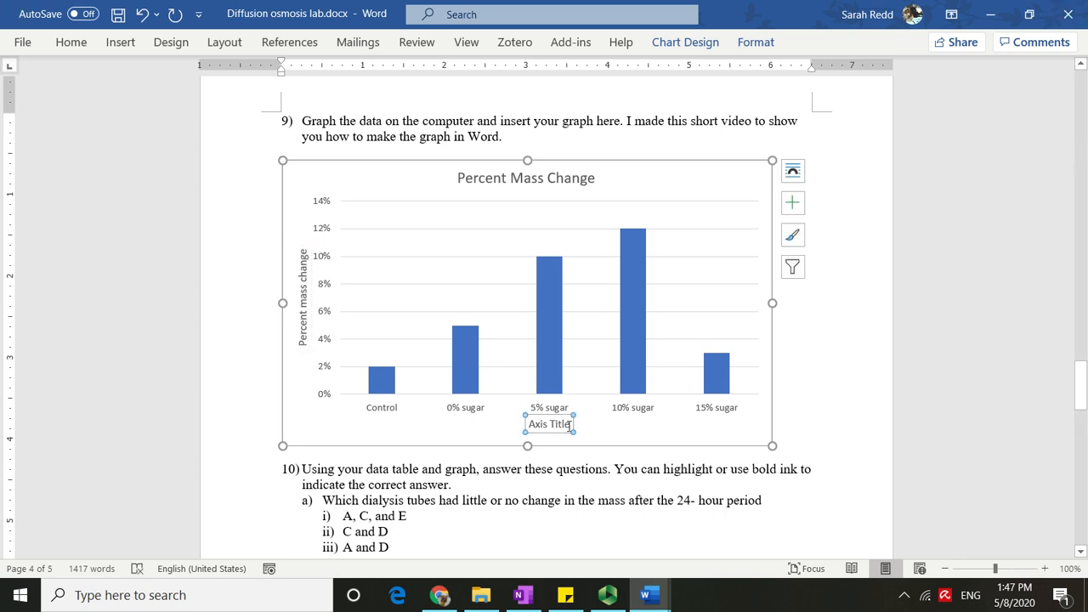
pyautogui.tripleClick(569, 425)
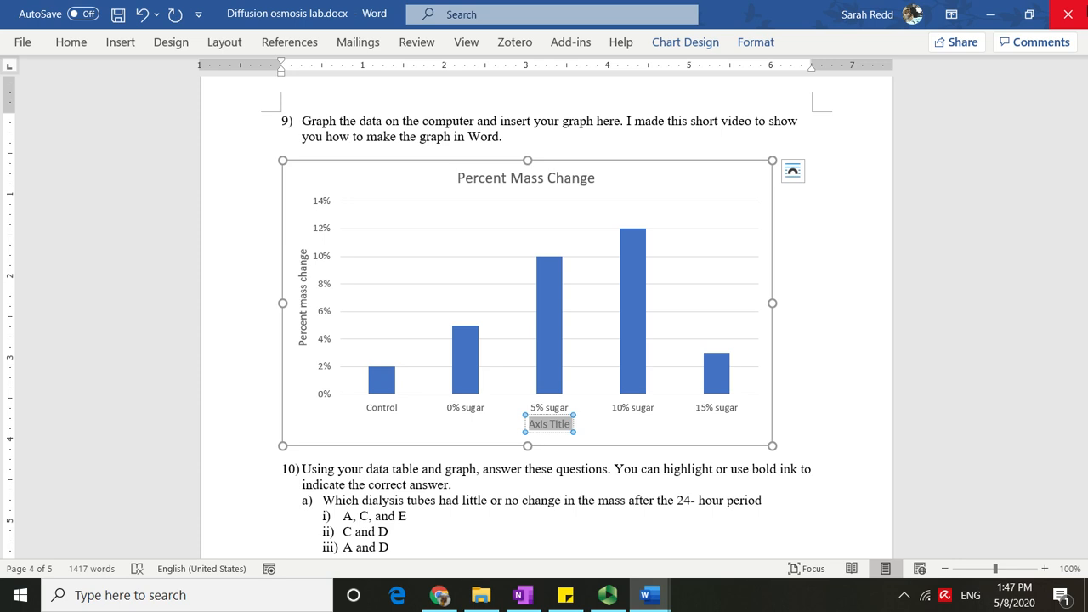
pyautogui.write('% sugar in')
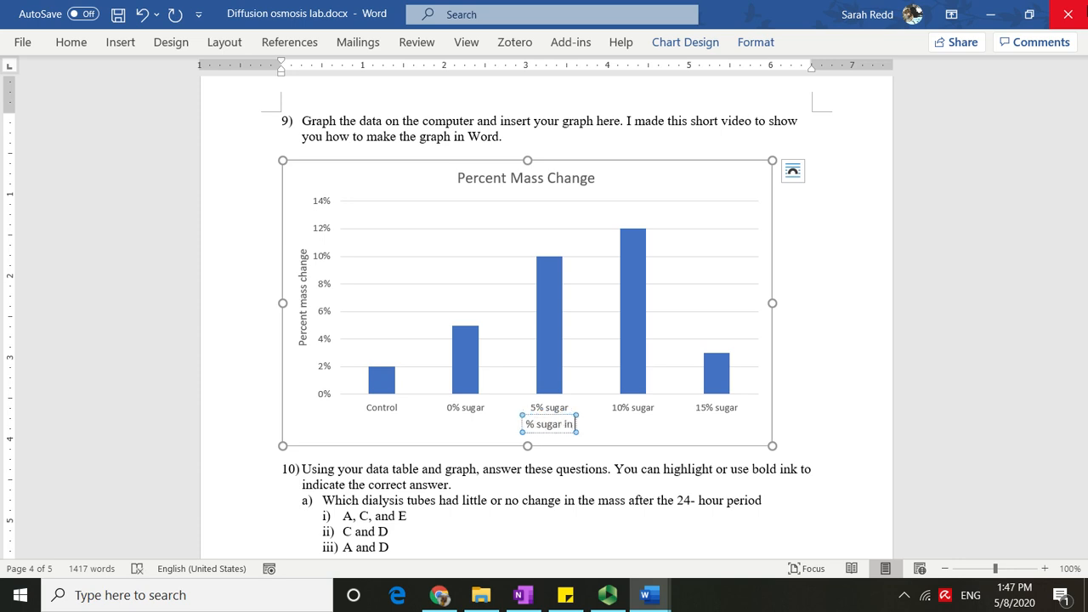
pyautogui.write(' beaker')
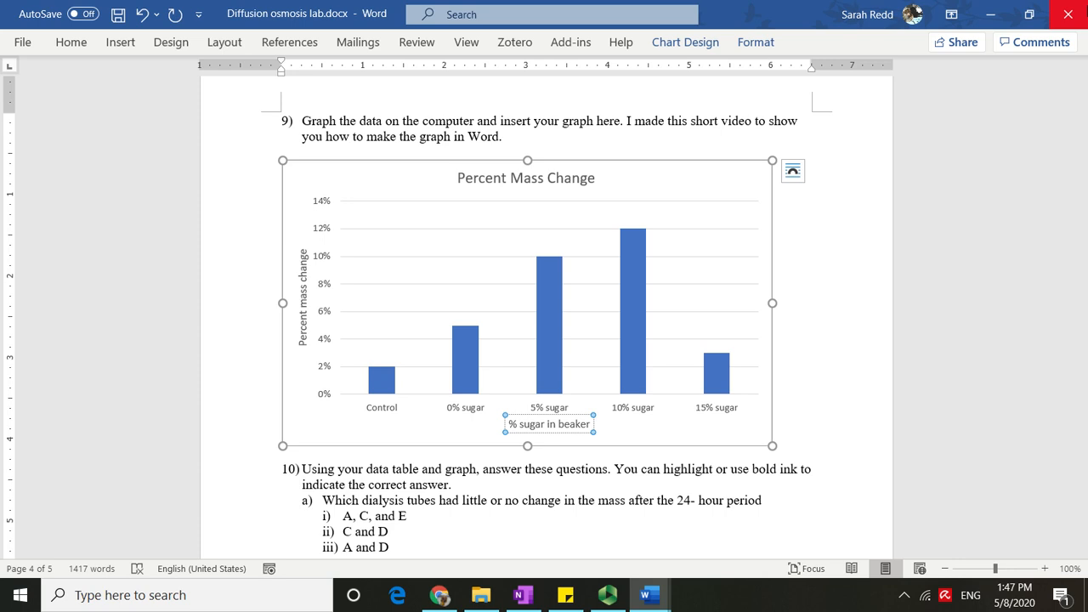
# Replace the chart title with Relationship between amount of sugar in a solution and mass change of a simulated cell.
pyautogui.click(580, 183)
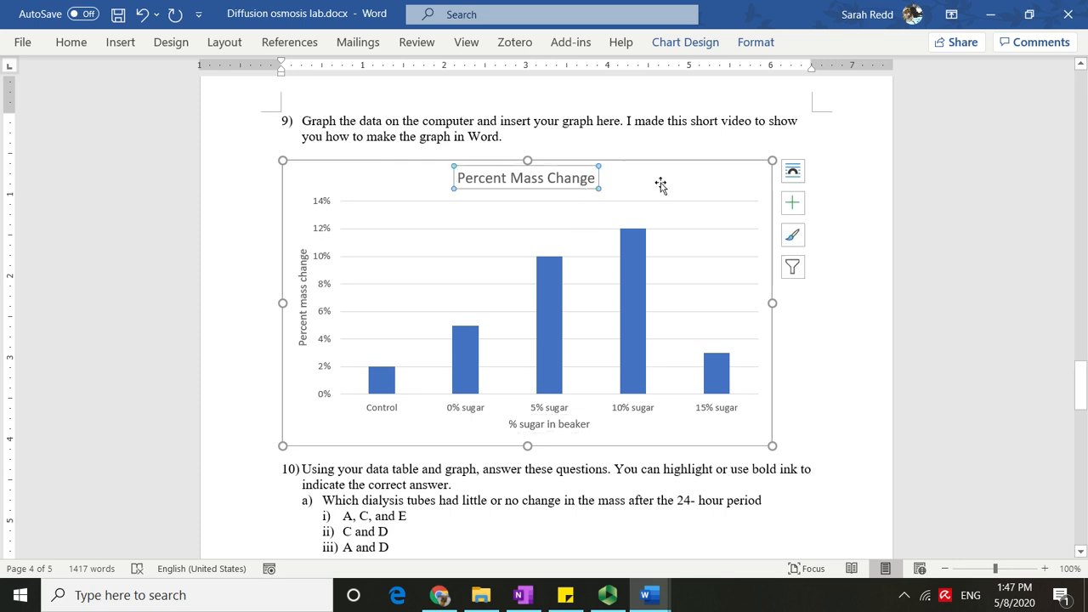
pyautogui.click(593, 180)
pyautogui.moveTo(595, 180); pyautogui.dragTo(458, 181)
pyautogui.press('Delete')
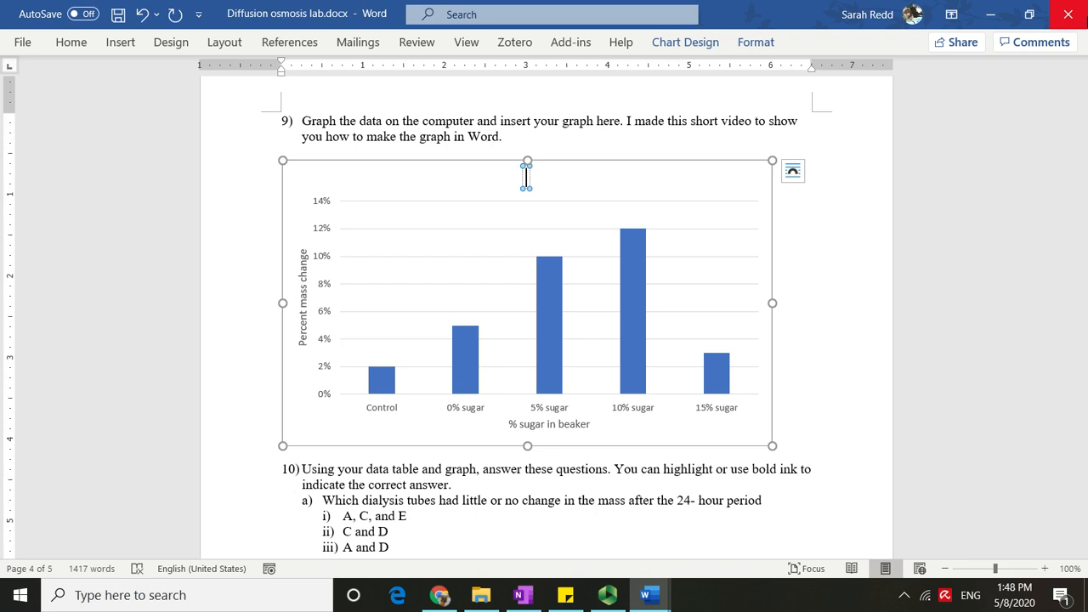
pyautogui.write('Relationship between')
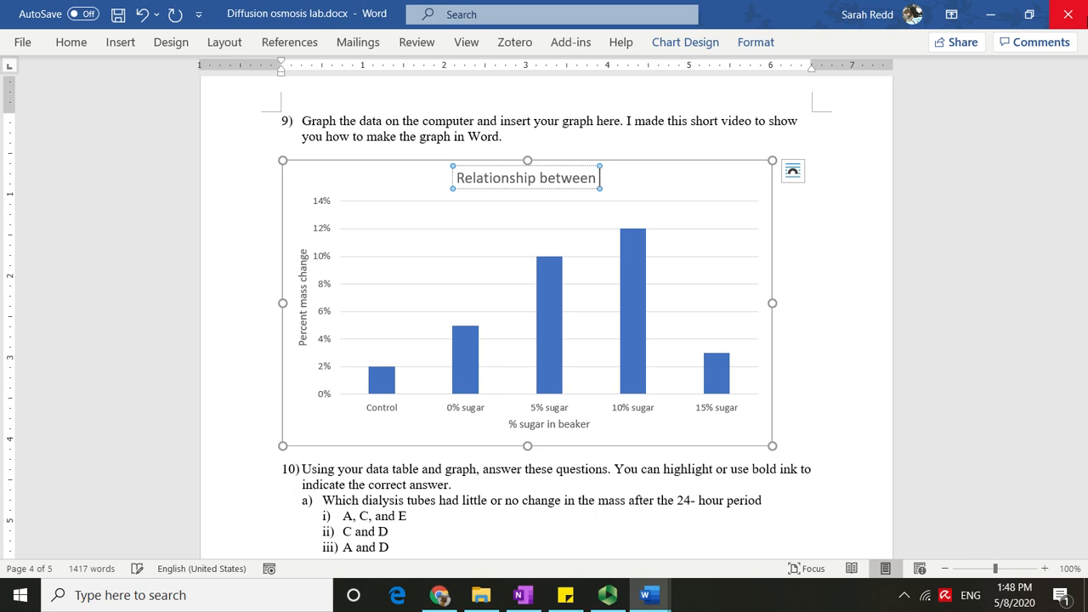
pyautogui.write(' amount')
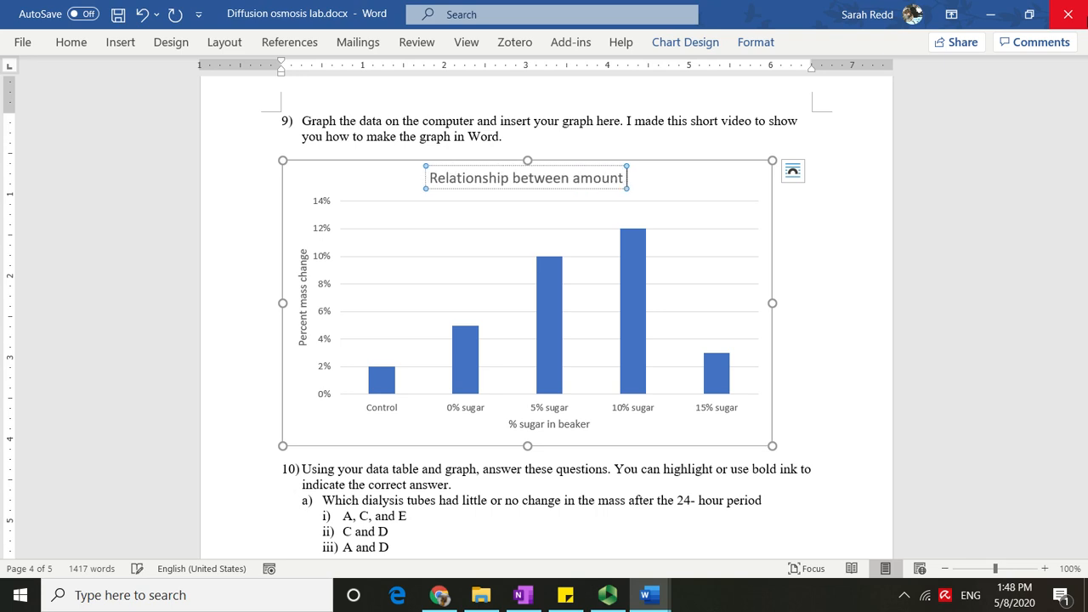
pyautogui.write(' of sugar')
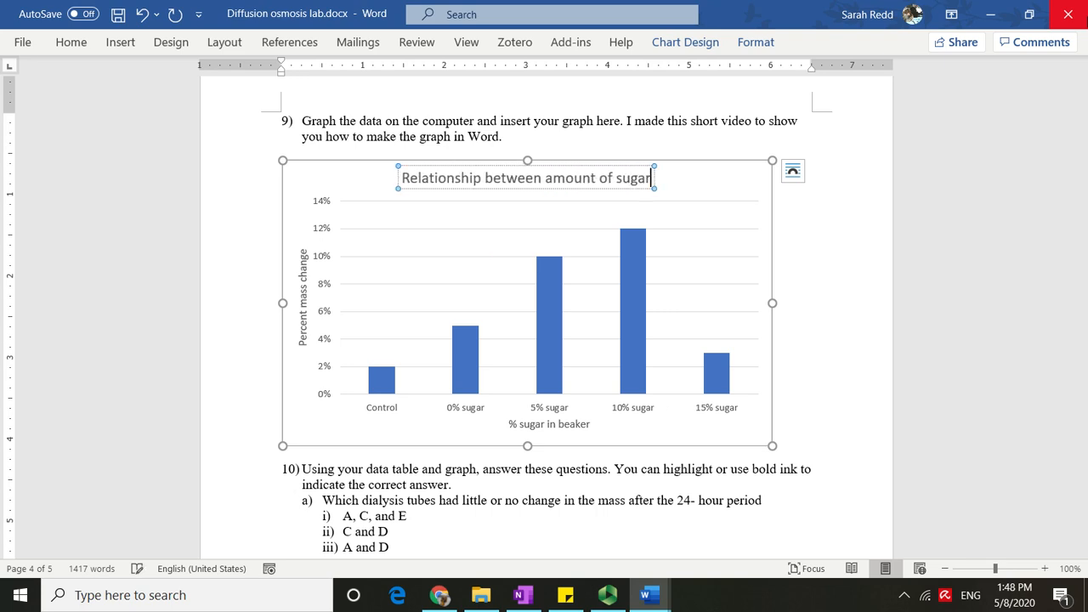
pyautogui.write(' in a solution')
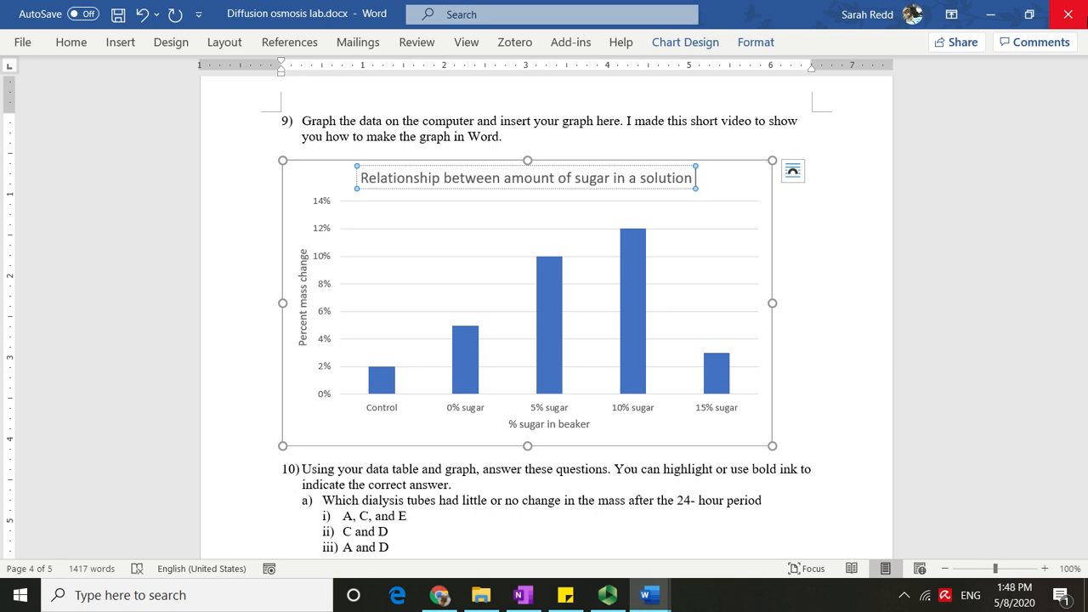
pyautogui.write(' and mass chang')
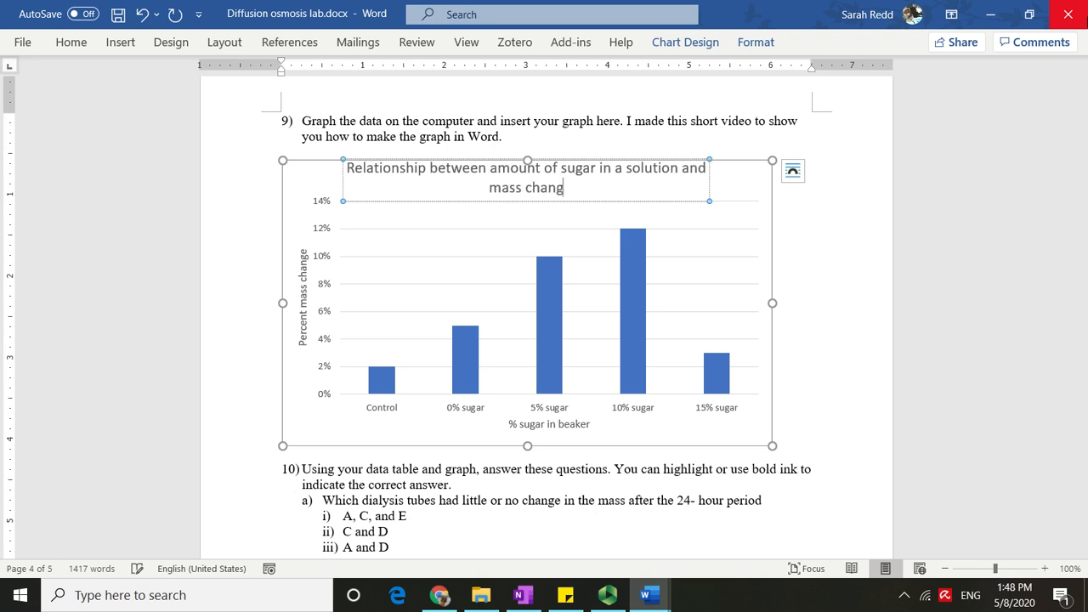
pyautogui.write('e of a ')
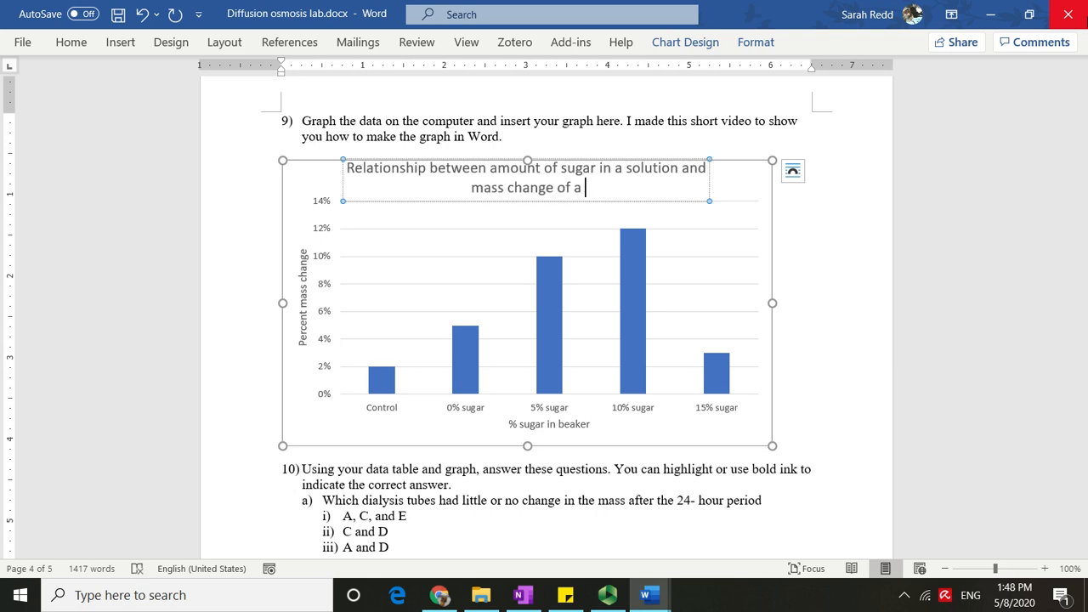
pyautogui.write('simula')
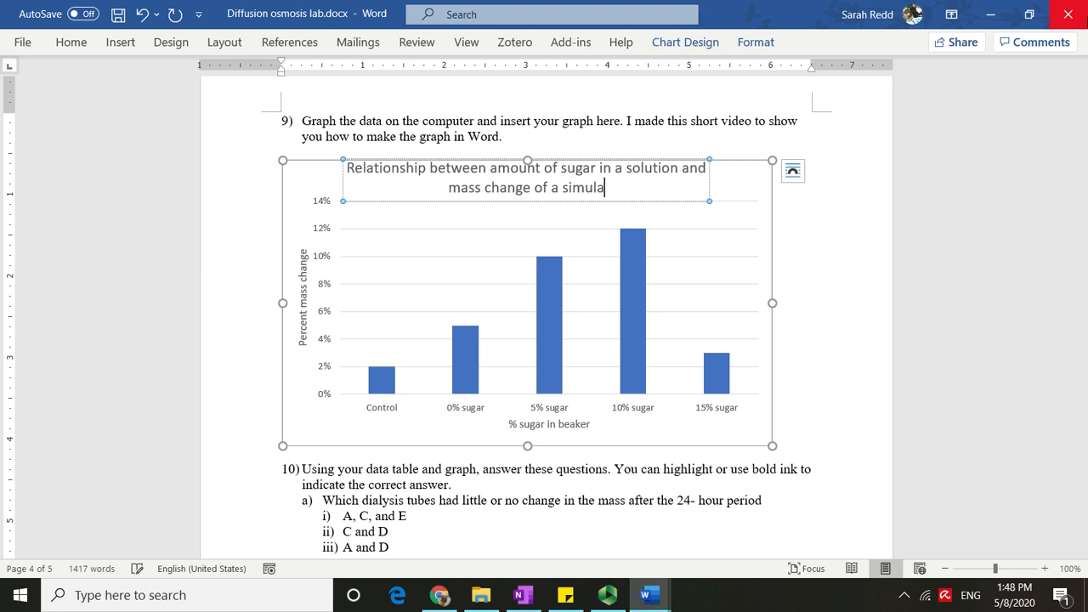
pyautogui.write('ted cell')
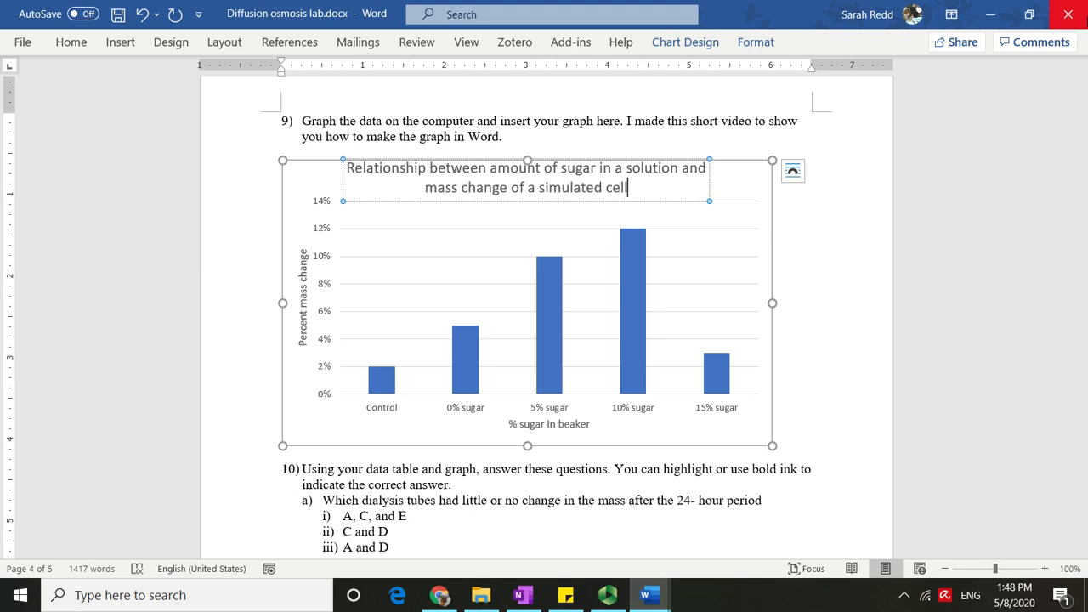
pyautogui.click(745, 190)
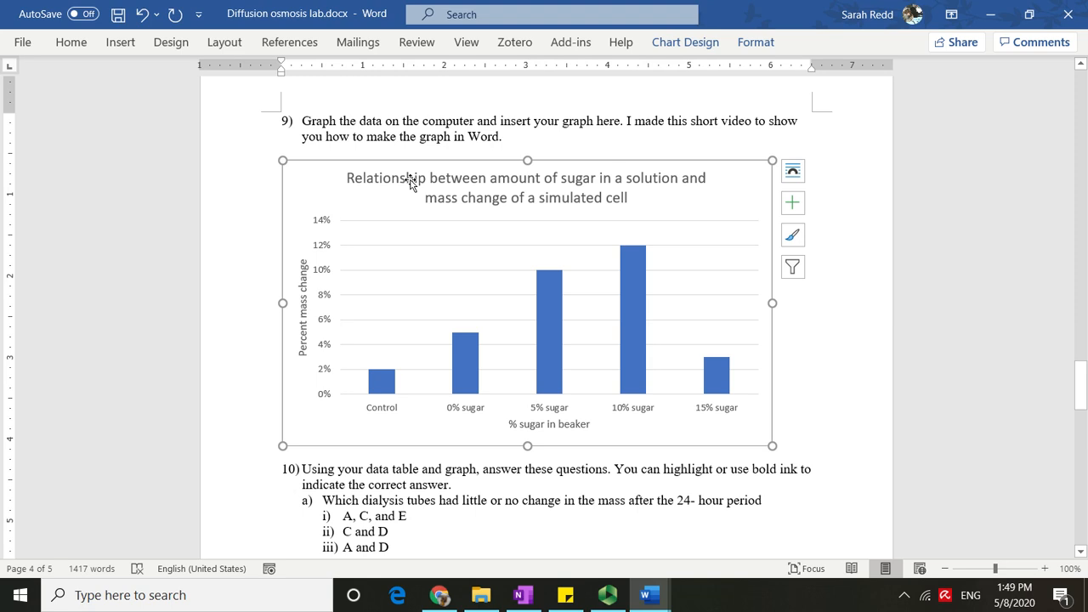
pyautogui.click(839, 373)
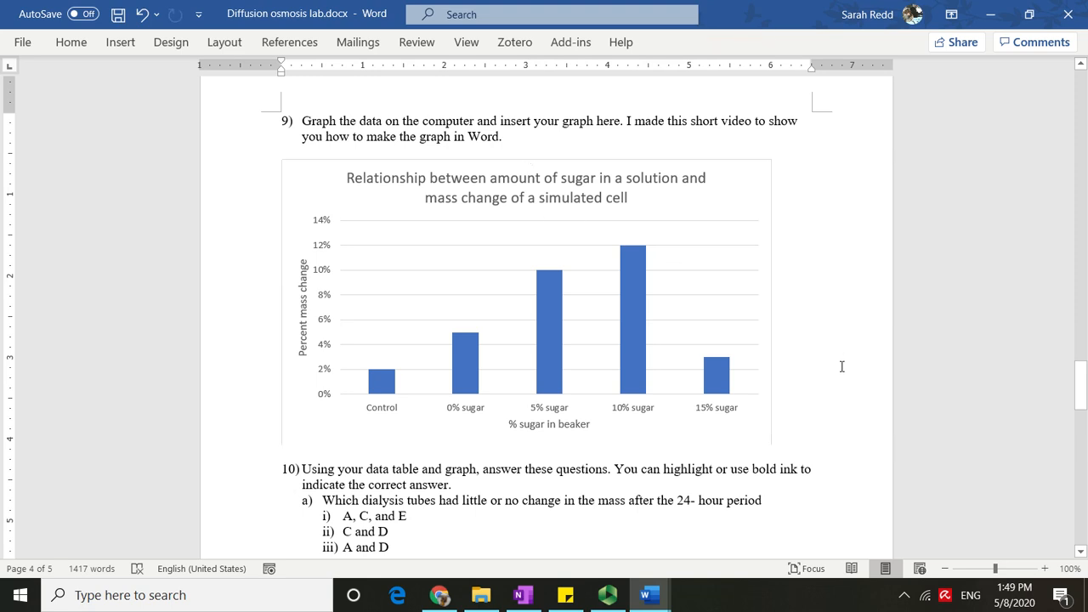
pyautogui.scroll(-5, 842, 366)
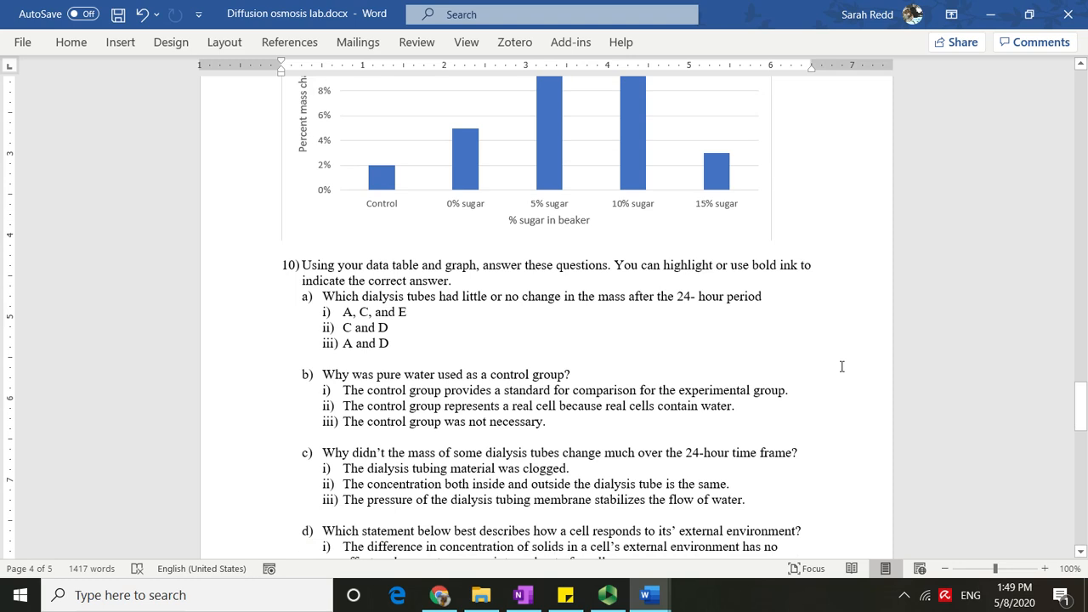
pyautogui.scroll(6, 843, 364)
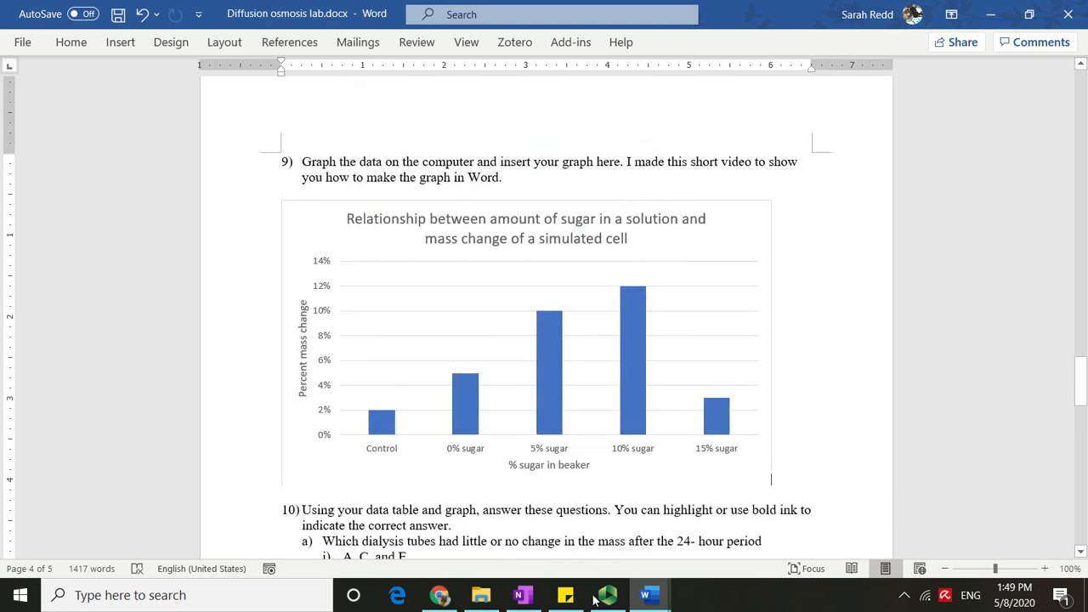